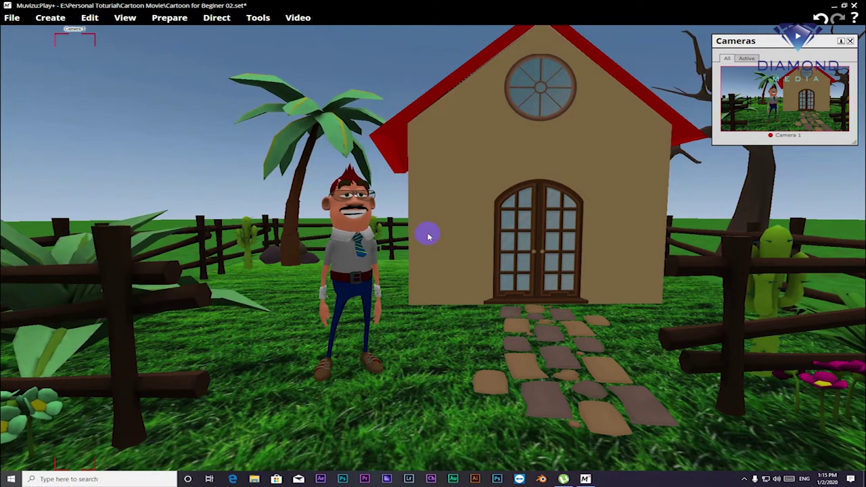
Step: Preview Jim's Happy Conversational 1 gesture from Direct > Character actions
left_click(213, 19)
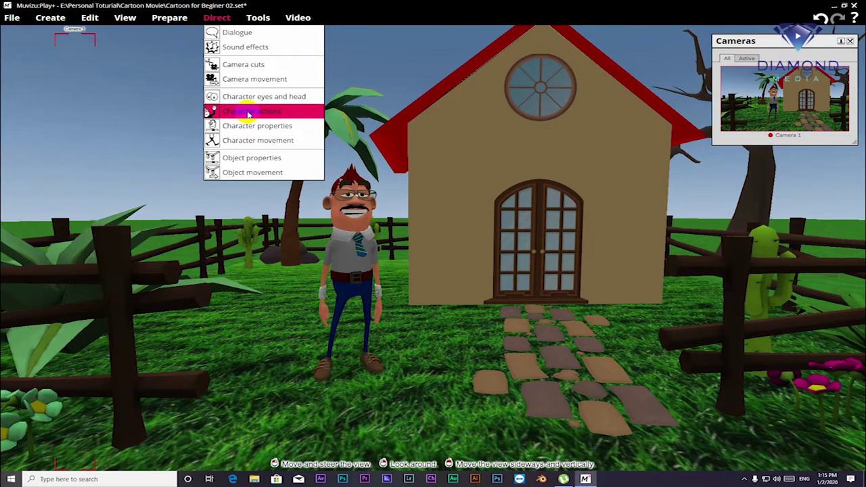
left_click(249, 111)
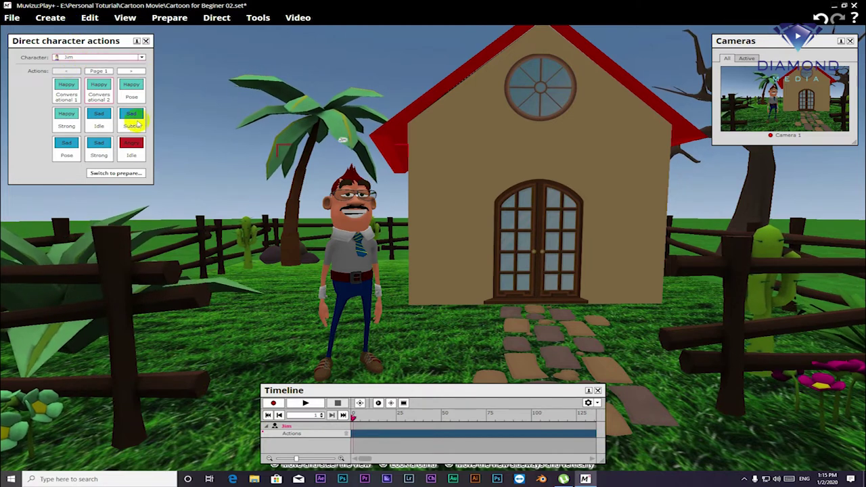
left_click(66, 87)
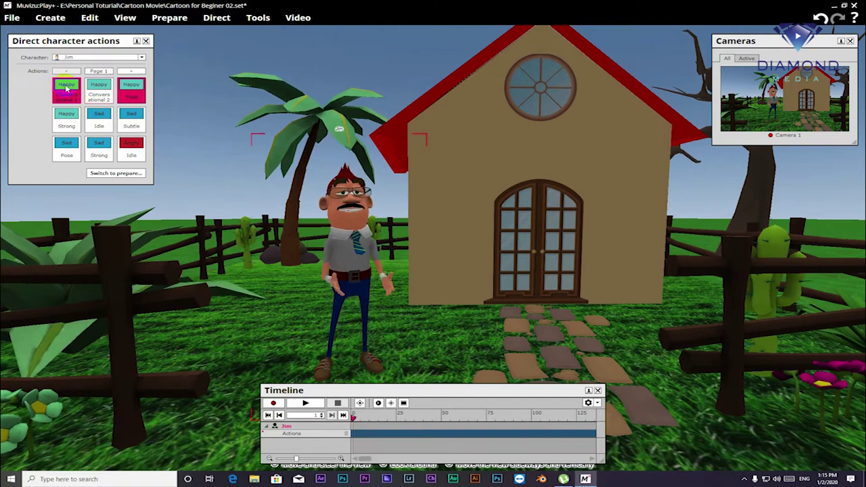
Step: In Prepare mode, try Jim's initial state as Sit, then set it back to Stand
left_click(112, 173)
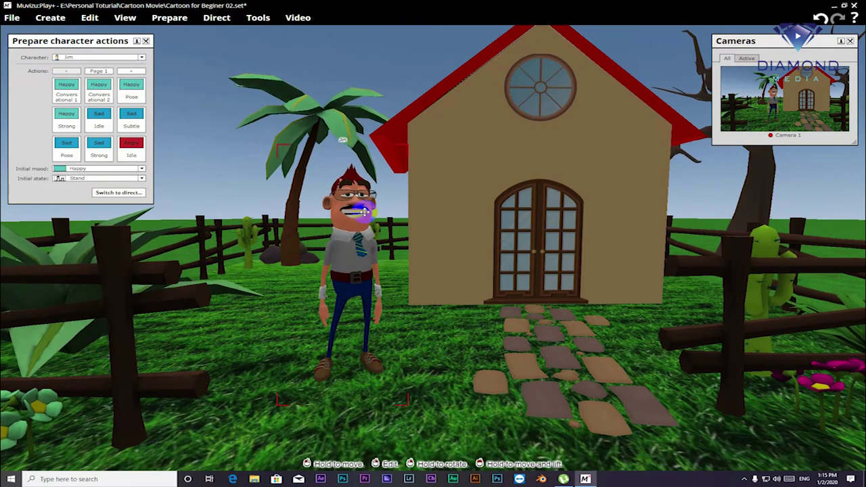
left_click(88, 179)
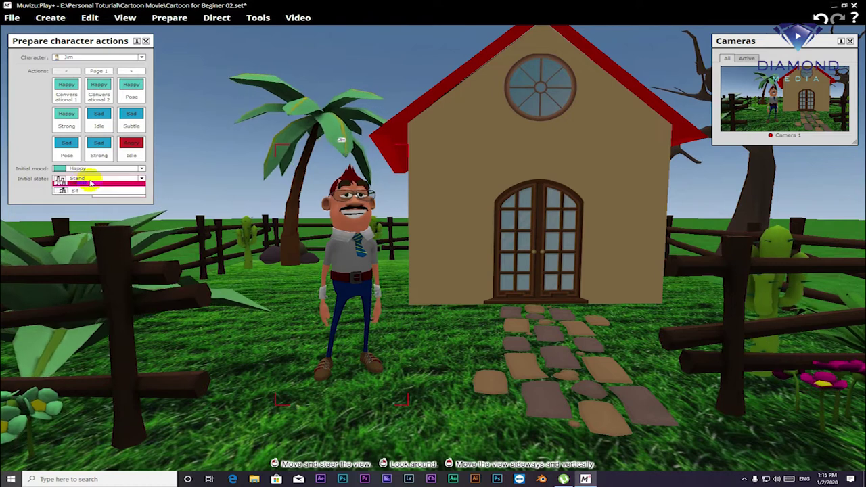
left_click(85, 191)
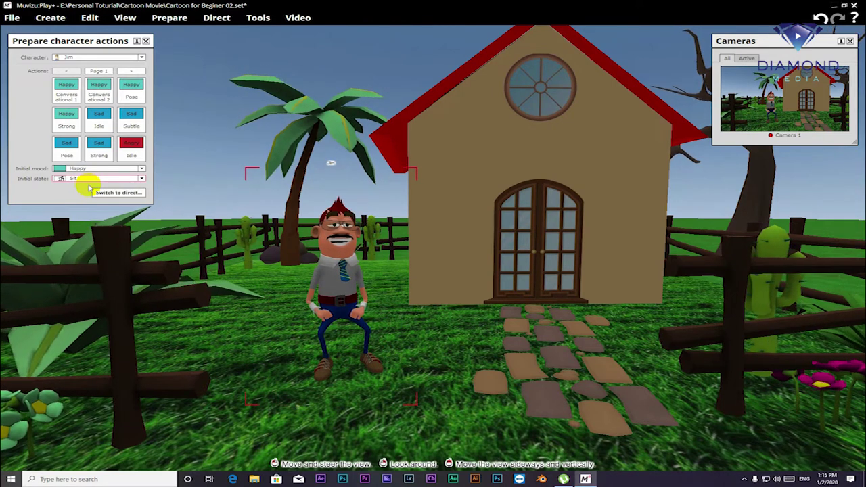
left_click(86, 177)
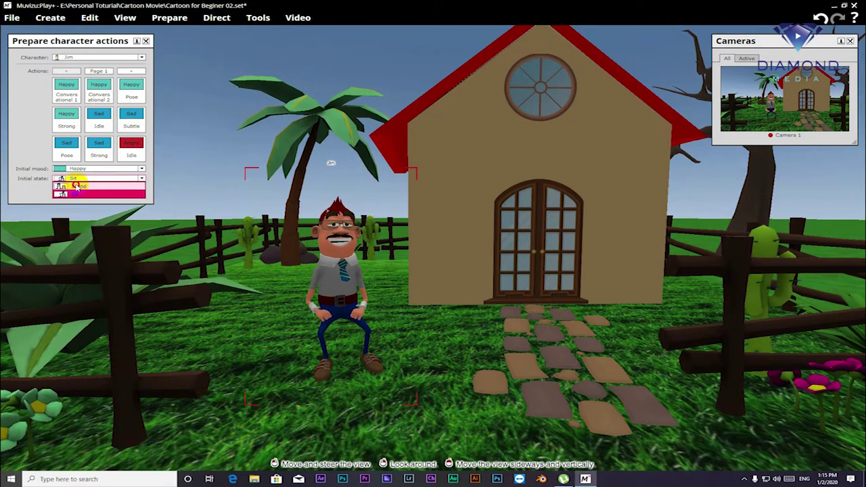
left_click(73, 185)
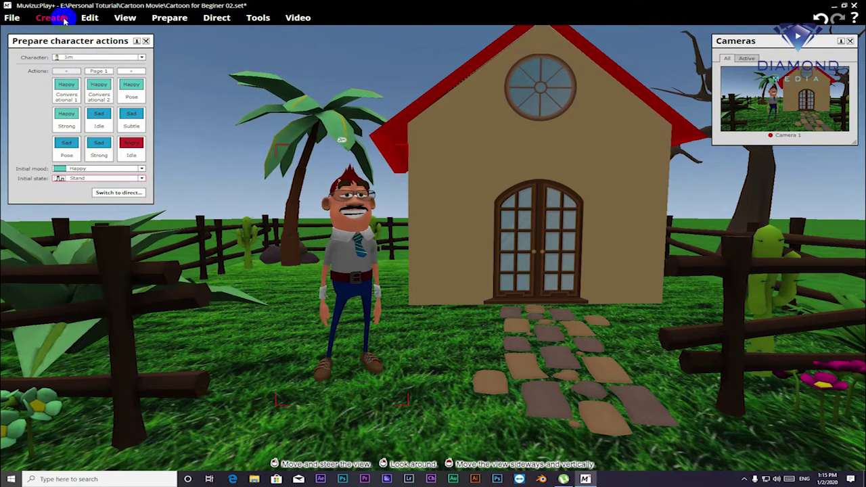
left_click(61, 19)
Step: Browse the object categories down to Courtroom and select Walkway (corner)
left_click(69, 51)
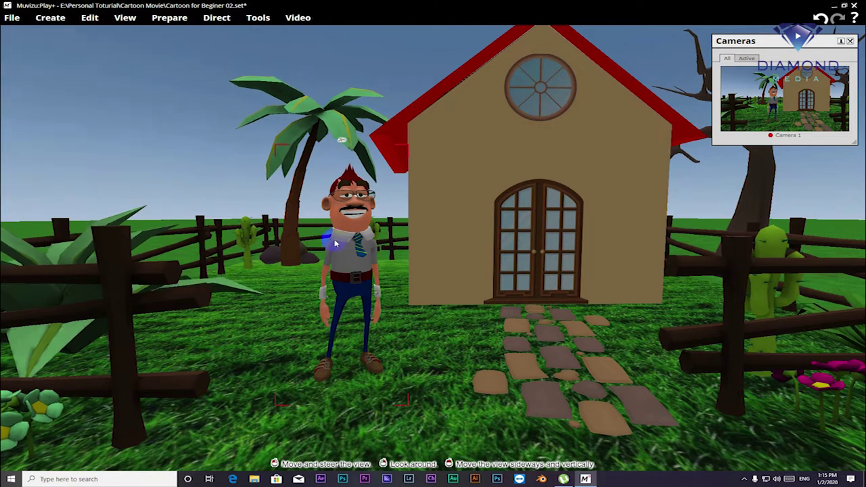
left_click(37, 107)
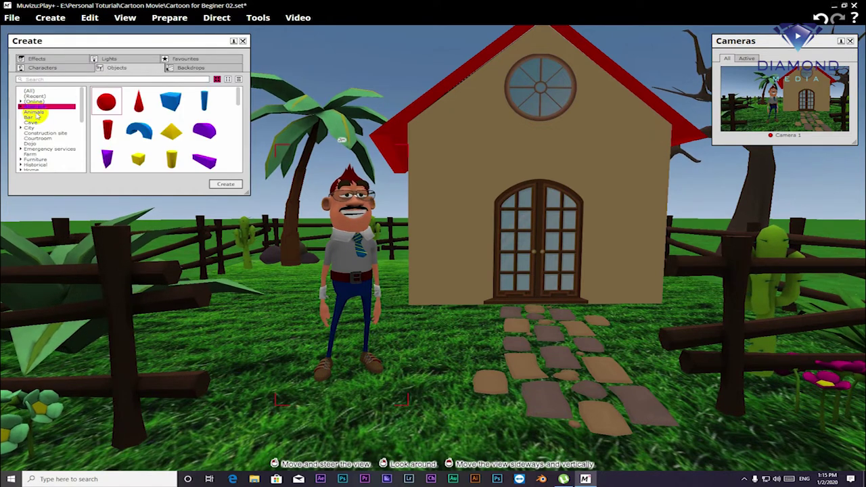
left_click(35, 113)
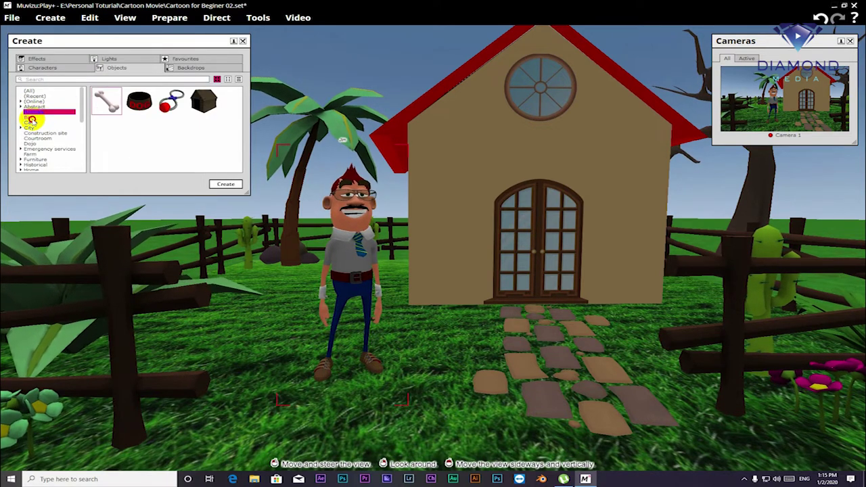
left_click(32, 120)
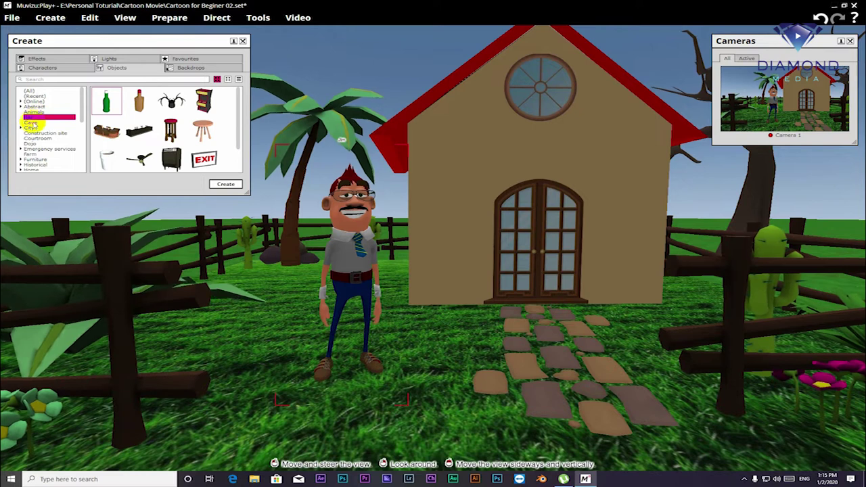
left_click(68, 128)
key("Down")
key("Down")
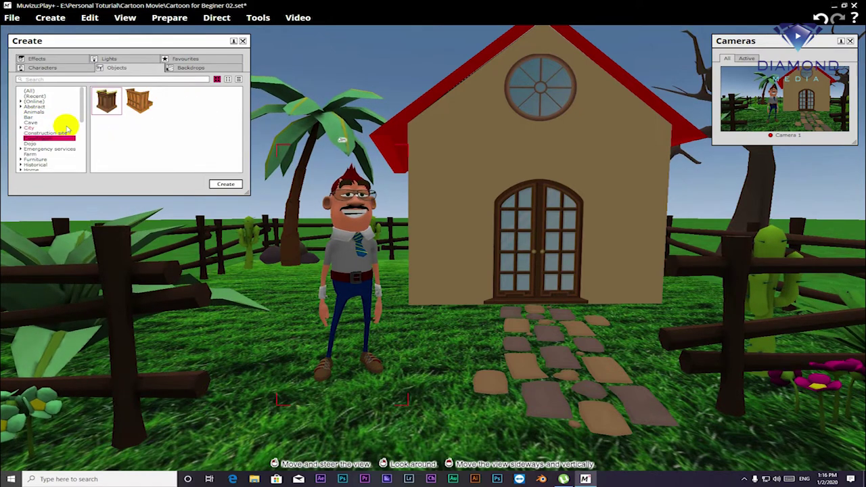
key("Down")
scroll(67, 128, "down", 1)
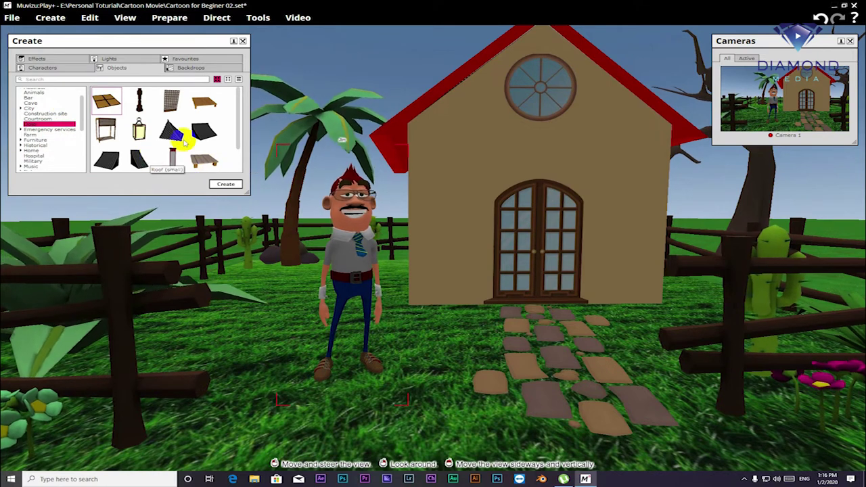
left_click(213, 161)
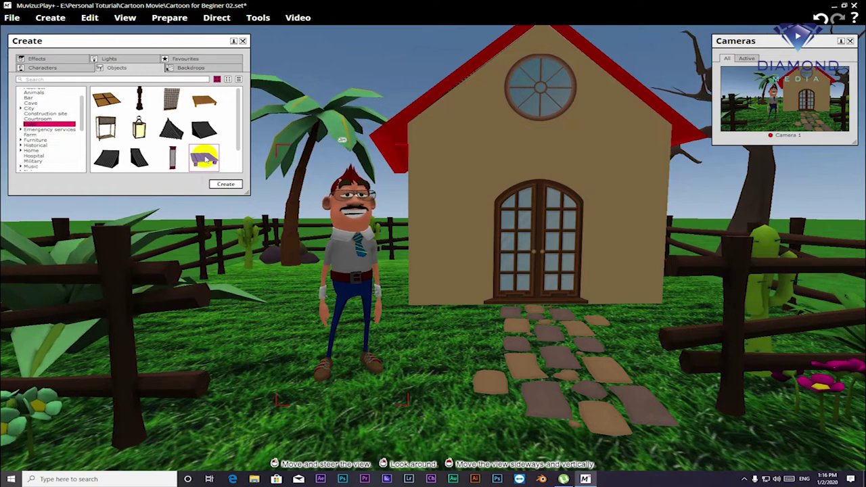
Step: Create the Walkway (corner) bench, place it on the lawn behind Jim, and close the panels
left_click(226, 184)
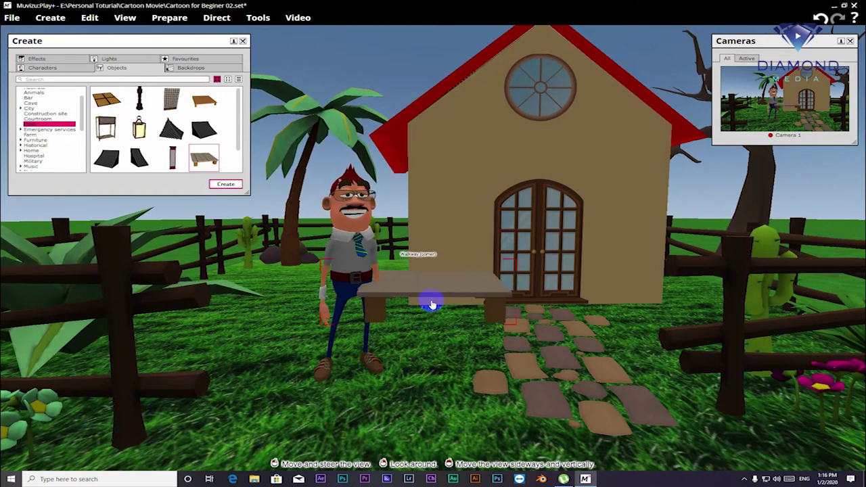
left_click_drag(478, 353, 482, 350)
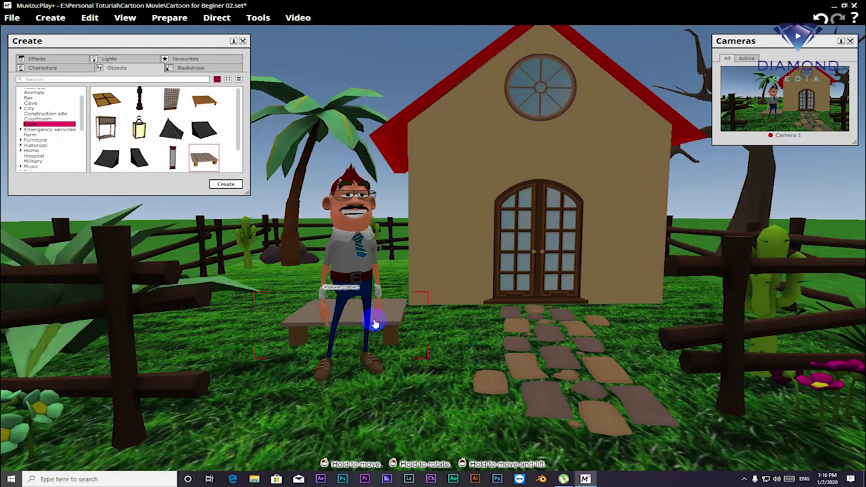
left_click(345, 227)
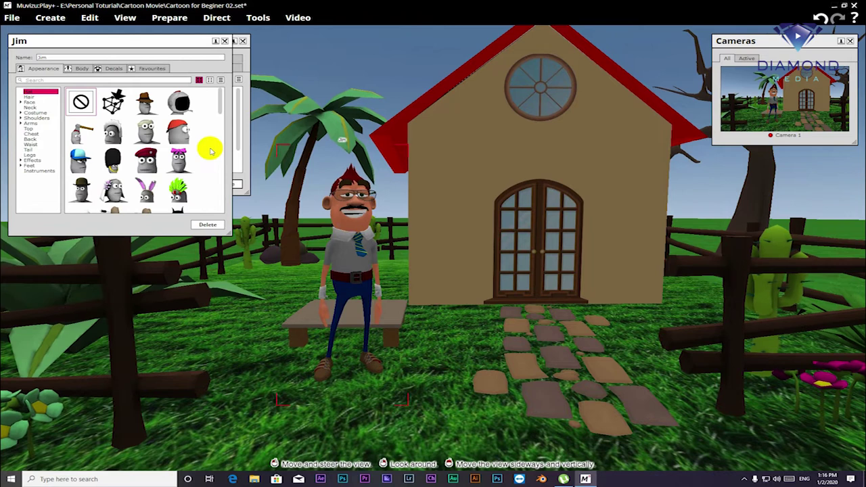
left_click(227, 42)
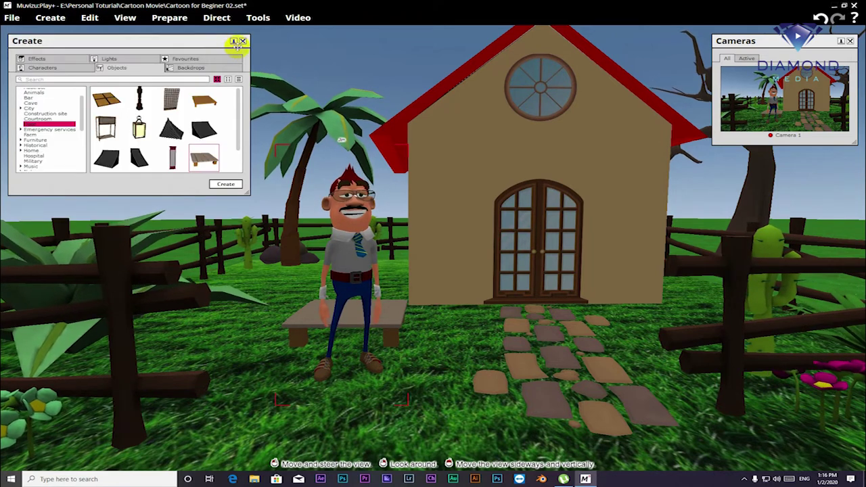
left_click(243, 42)
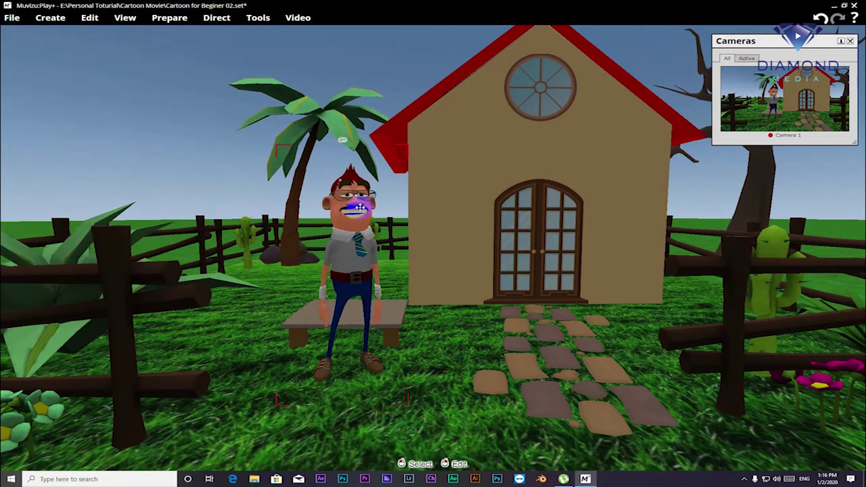
Step: Open Jim's character actions and switch to preparing his starting actions
left_click(216, 21)
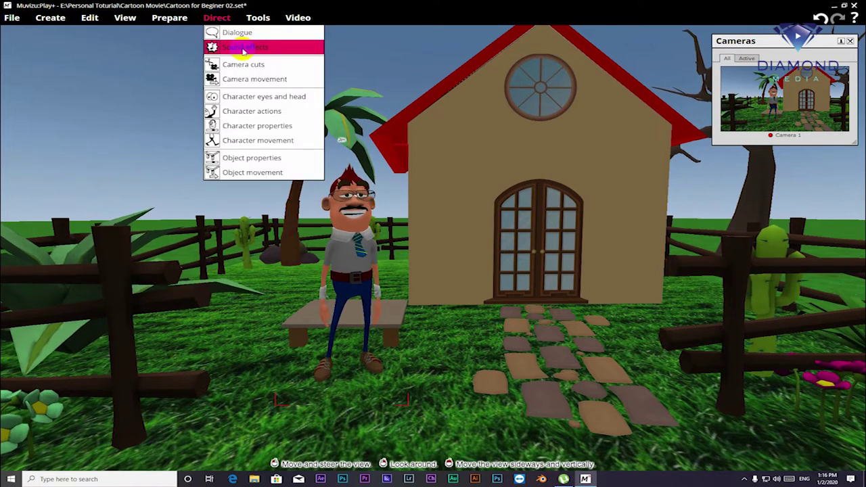
left_click(244, 112)
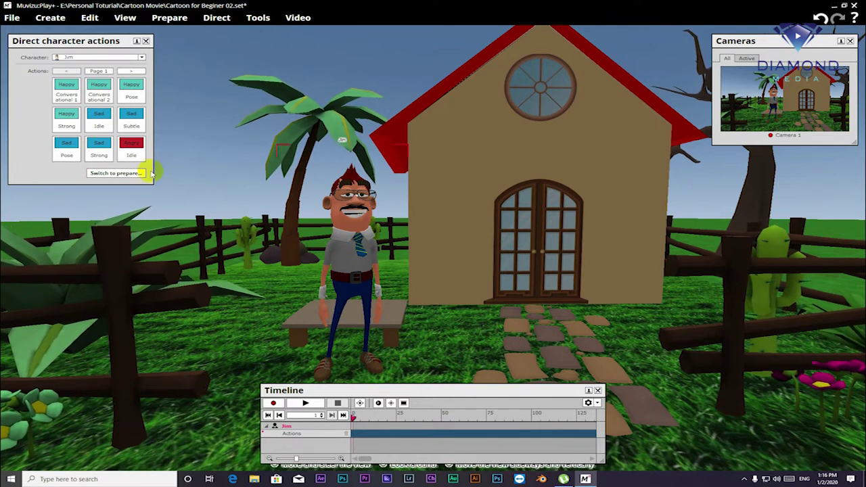
left_click(112, 174)
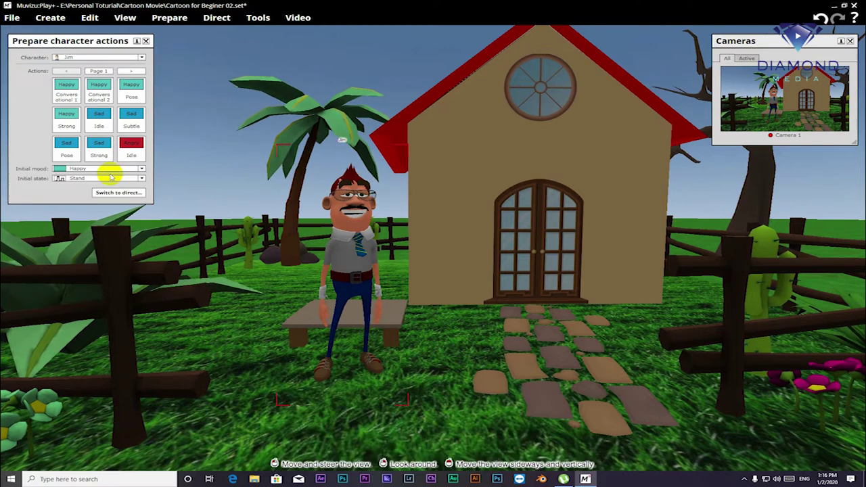
left_click(129, 194)
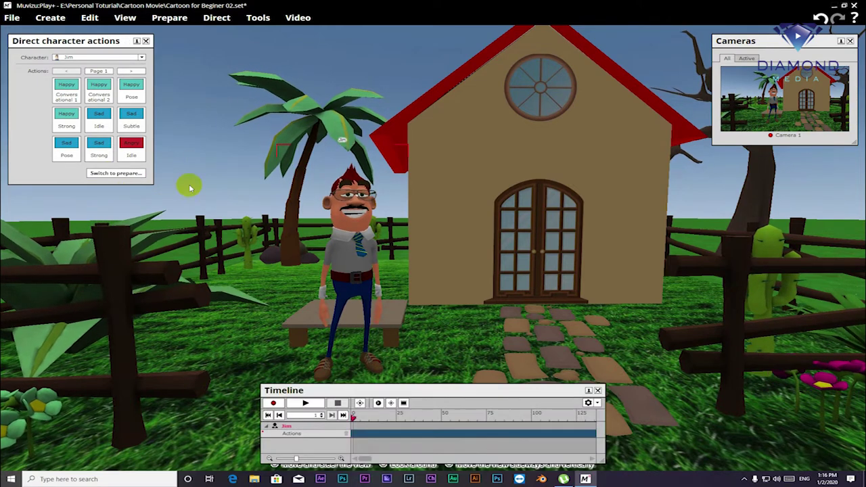
left_click(123, 174)
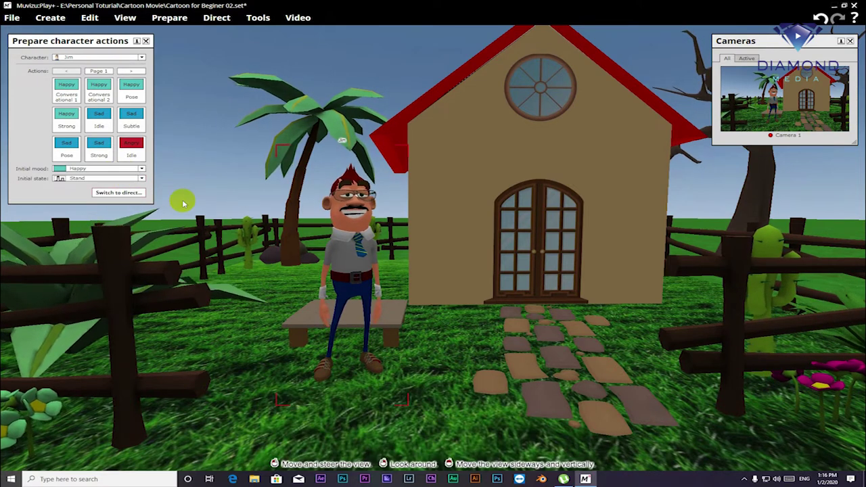
Step: Test Jim's initial state as Sit on the bench, then set it back to Stand
left_click(78, 178)
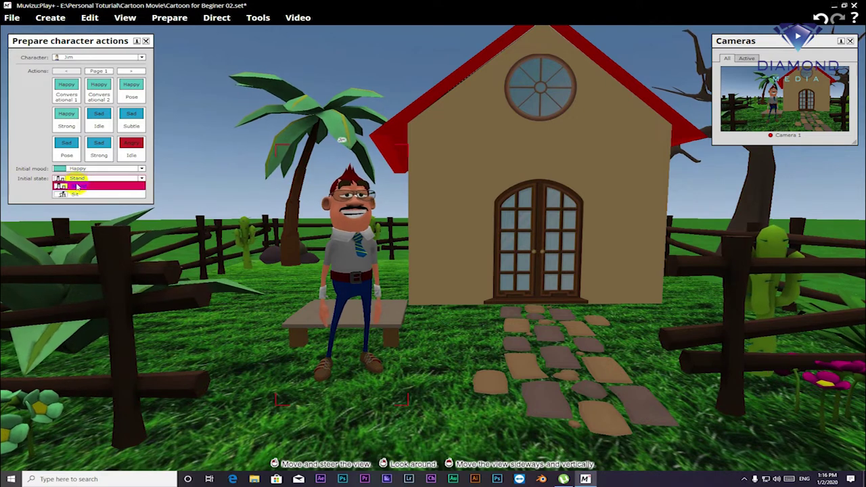
left_click(74, 195)
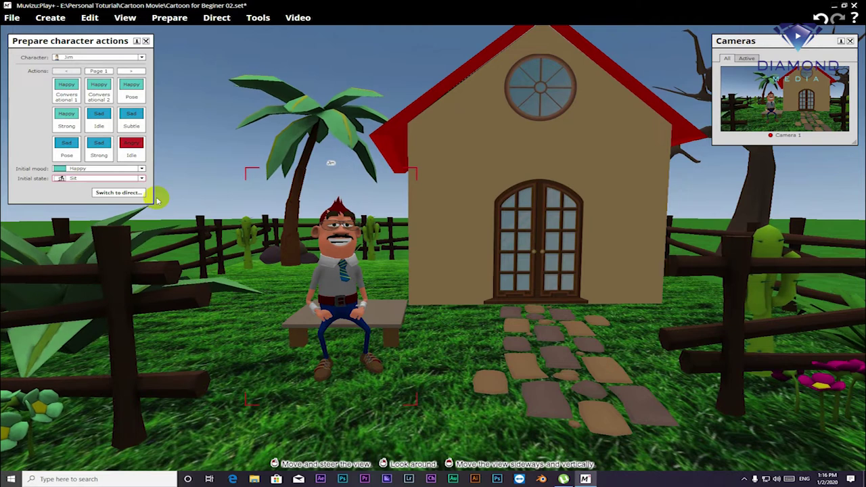
left_click(109, 178)
left_click(81, 187)
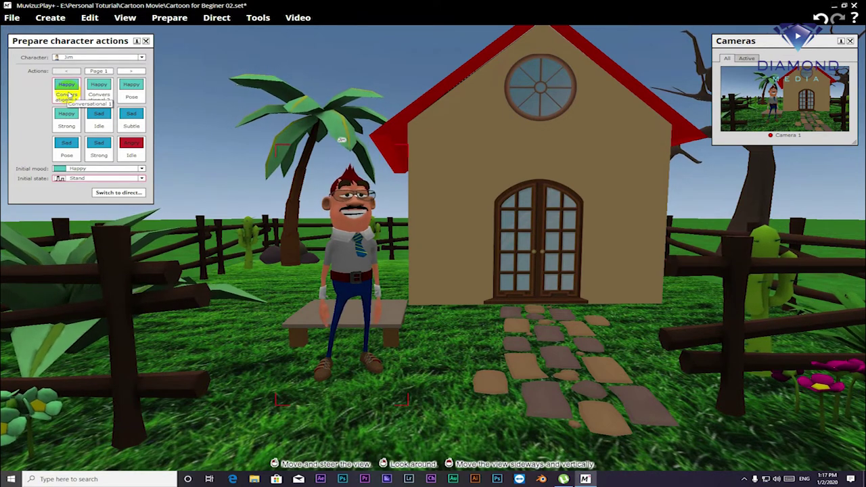
Step: Assign Happy > Conversational 1 to Jim's first action slot
left_click(68, 88)
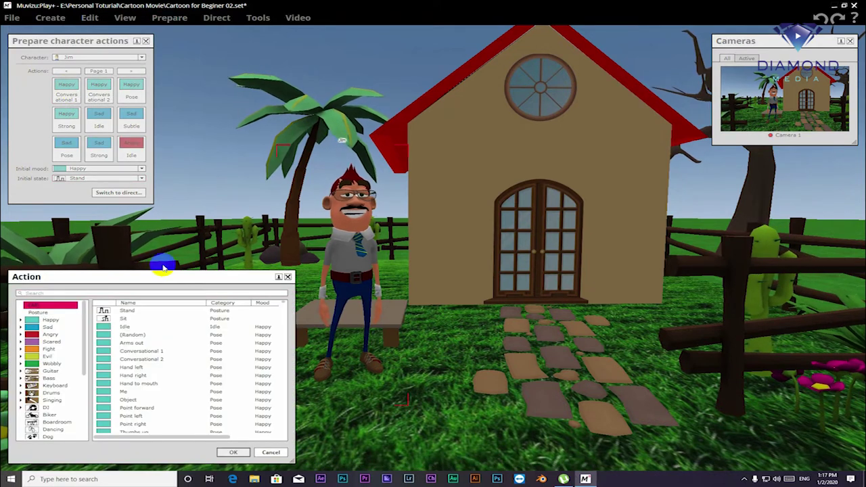
left_click_drag(159, 276, 166, 202)
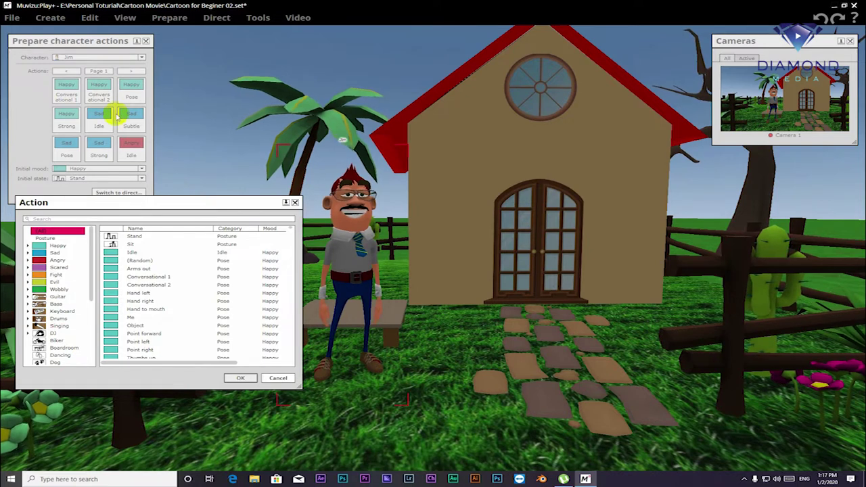
left_click(68, 247)
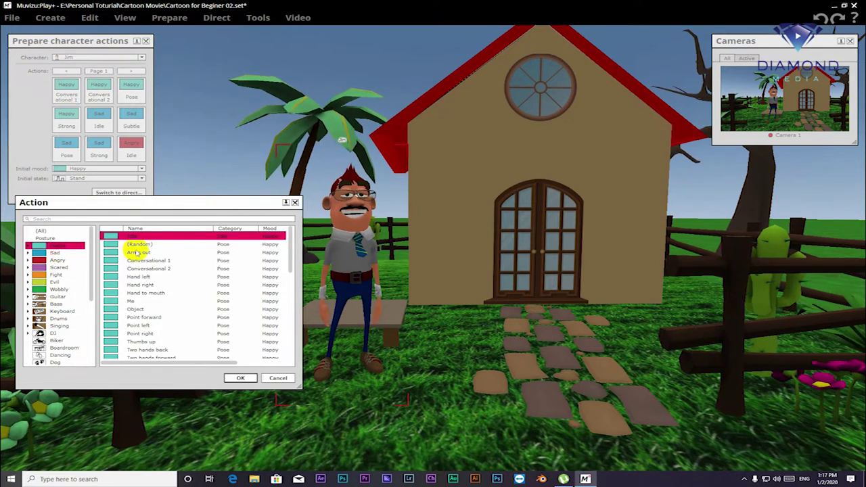
left_click(144, 245)
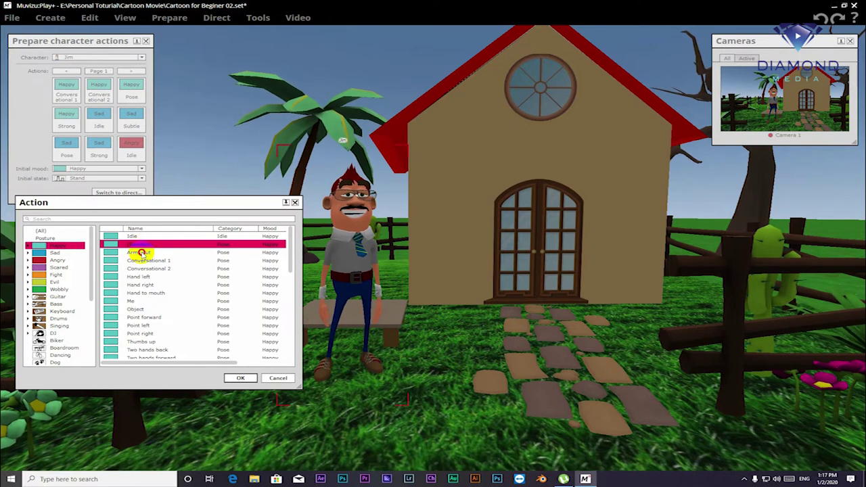
left_click(140, 252)
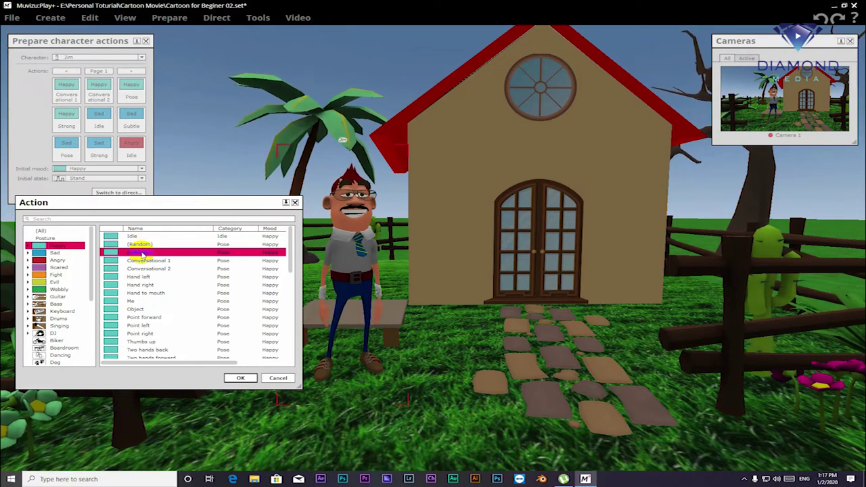
left_click(155, 261)
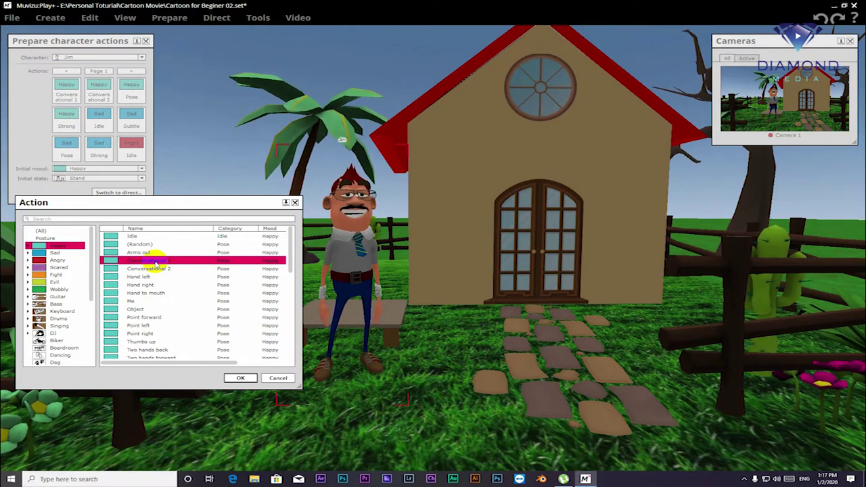
double_click(155, 263)
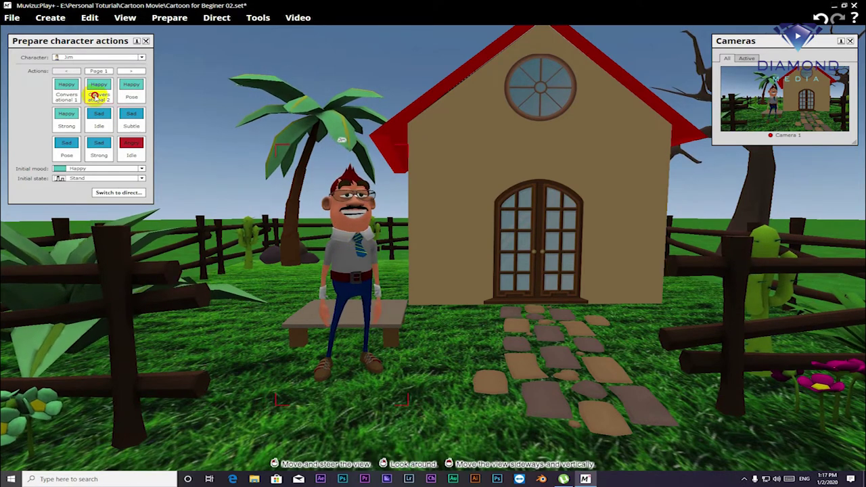
Step: Assign Happy > Conversational 2 to Jim's second action slot after browsing other moods
left_click(96, 96)
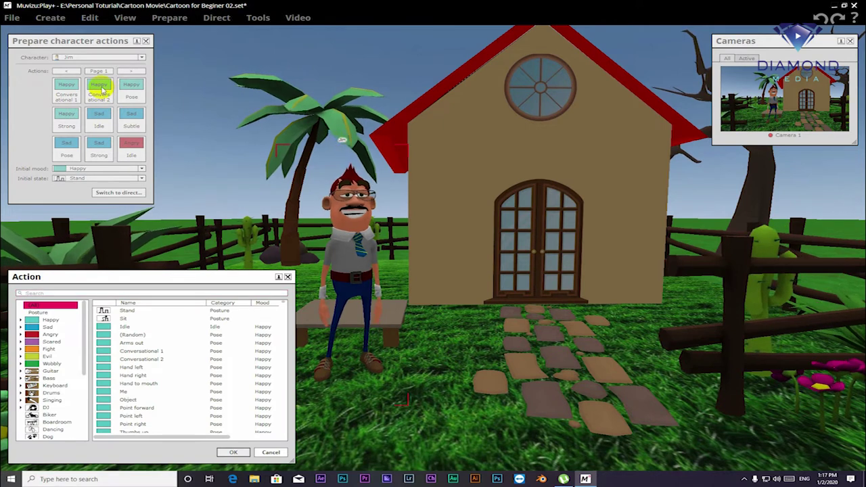
left_click(135, 352)
left_click(133, 367)
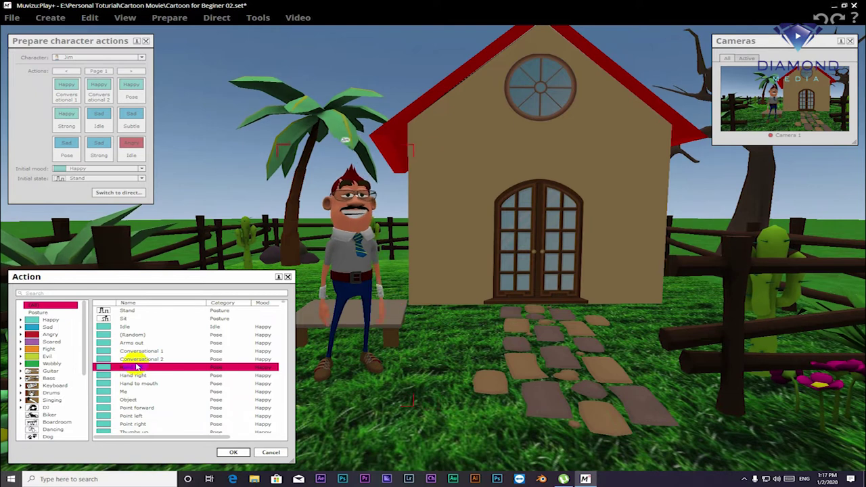
key("Down")
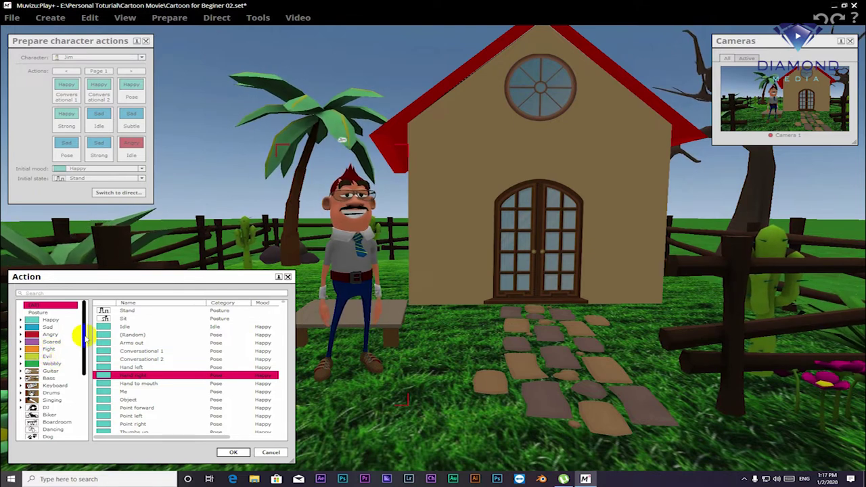
mouse_move(86, 333)
left_mouse_down()
mouse_move(87, 383)
mouse_move(80, 324)
left_mouse_up()
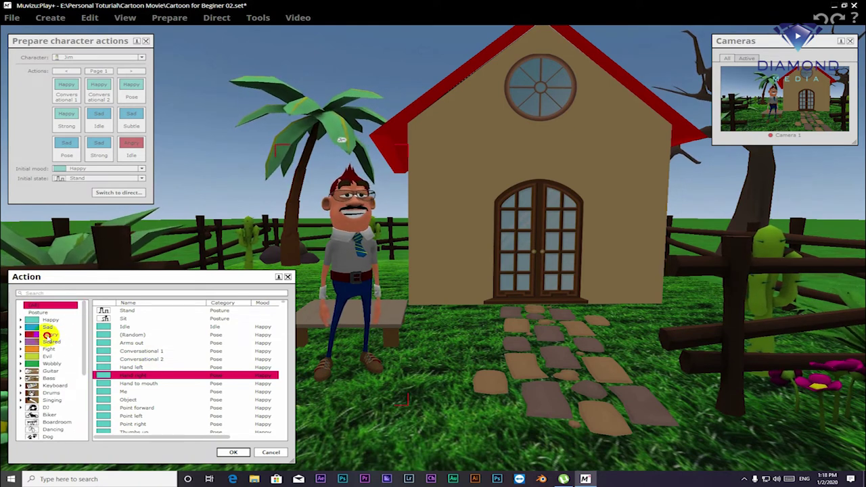
left_click(48, 334)
left_click(130, 326)
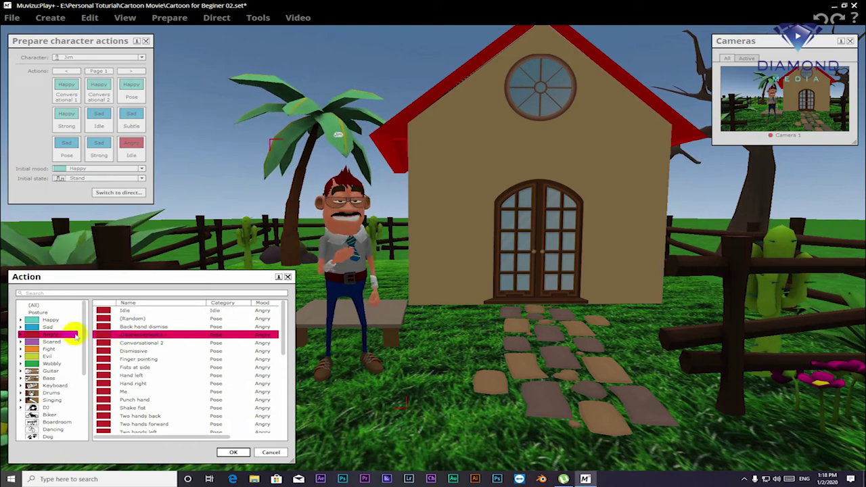
left_click(51, 327)
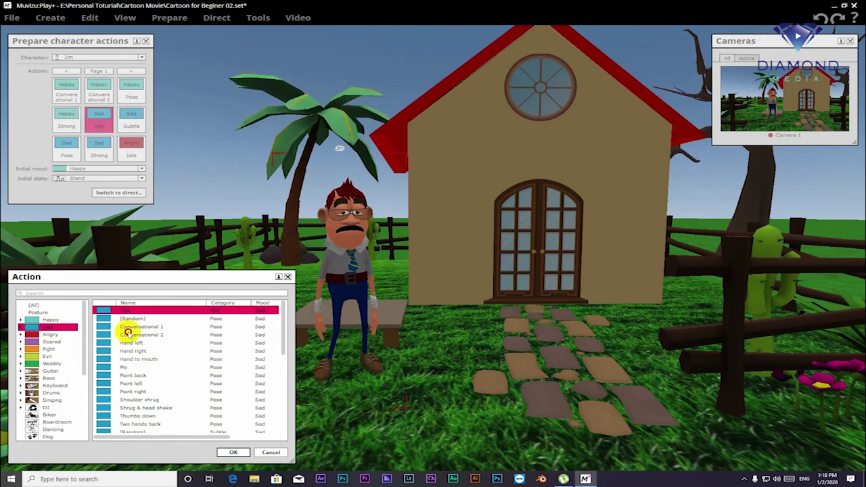
left_click(127, 333)
left_click(132, 344)
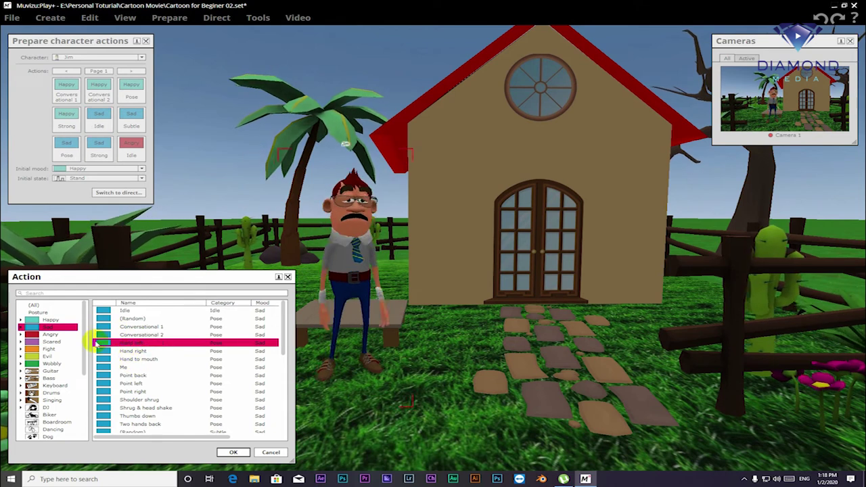
left_click(51, 319)
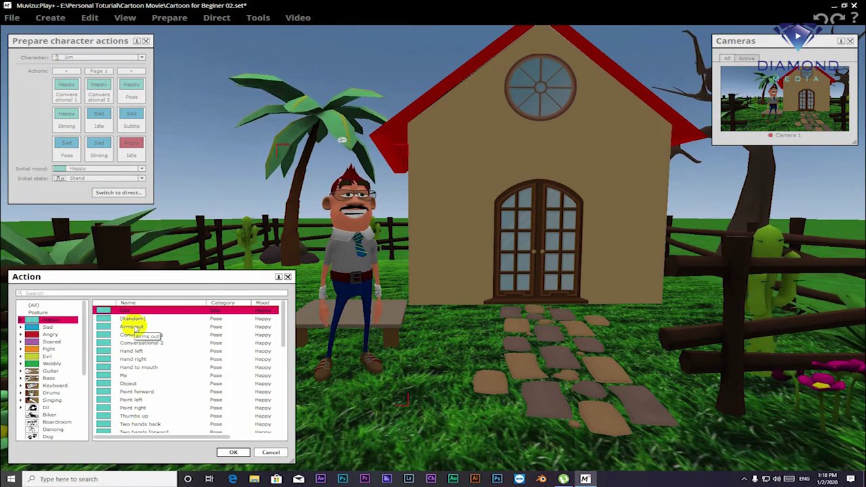
left_click(136, 344)
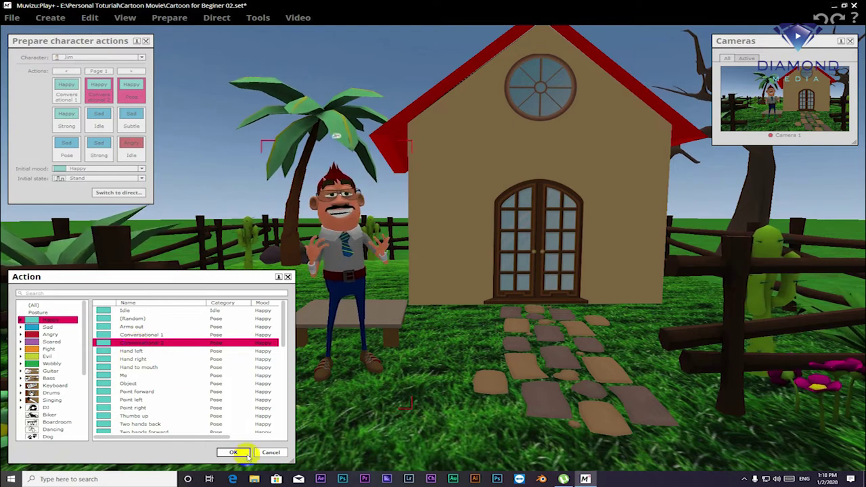
left_click(233, 453)
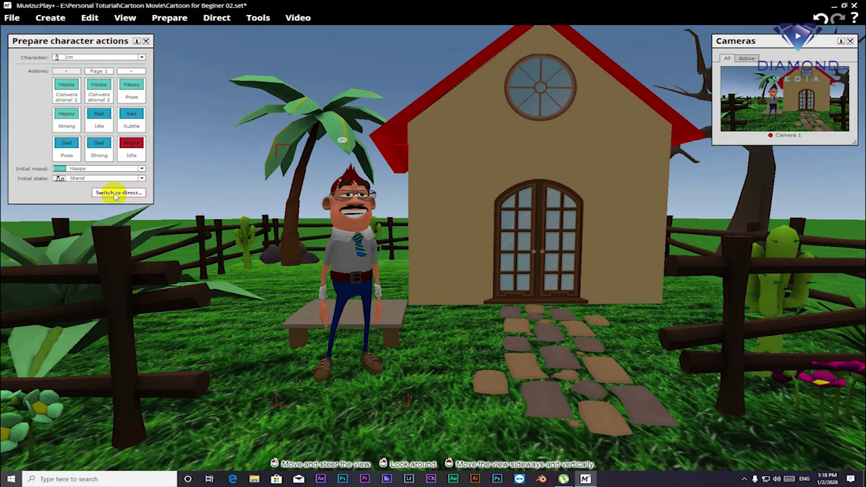
Step: Record Jim's Happy Conversational 1 and 2 gestures on the Actions track, then rewind
left_click(115, 194)
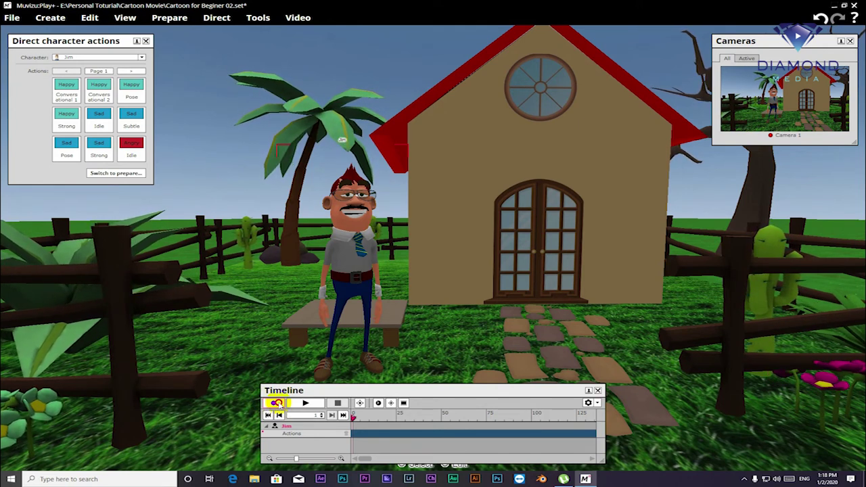
left_click(277, 404)
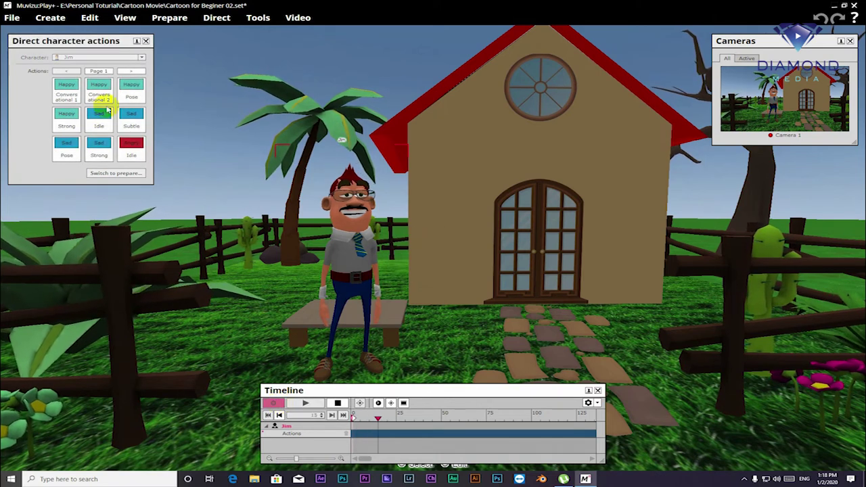
left_click(66, 89)
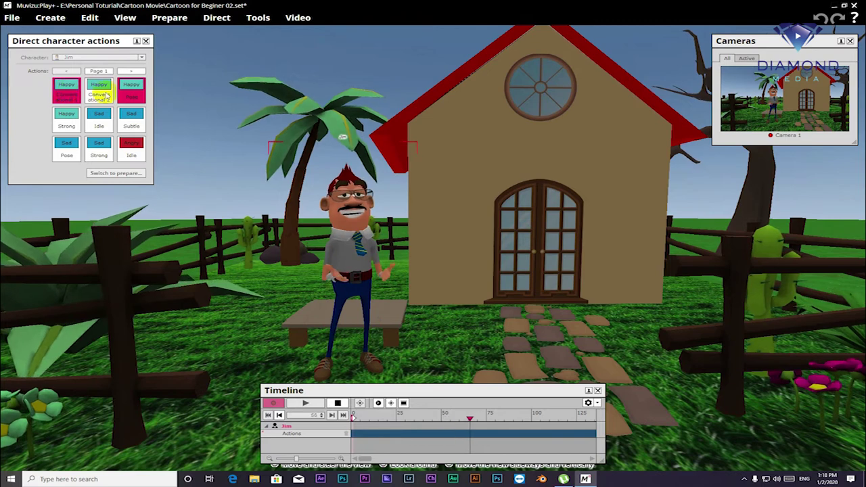
left_click(103, 95)
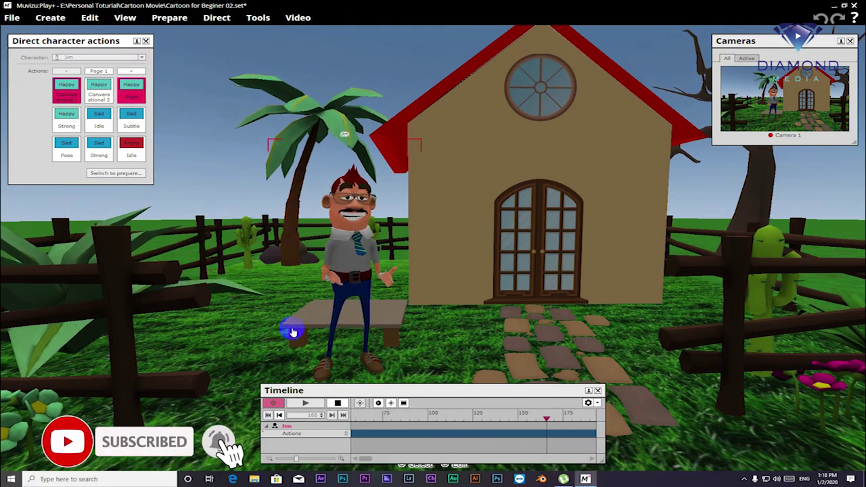
left_click(339, 403)
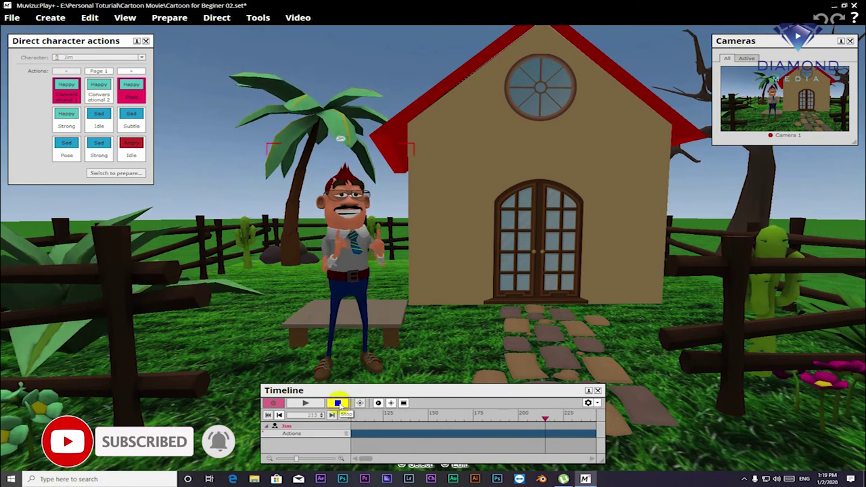
left_click(510, 428)
mouse_move(546, 418)
left_mouse_down()
mouse_move(373, 417)
mouse_move(387, 418)
mouse_move(366, 433)
left_mouse_up()
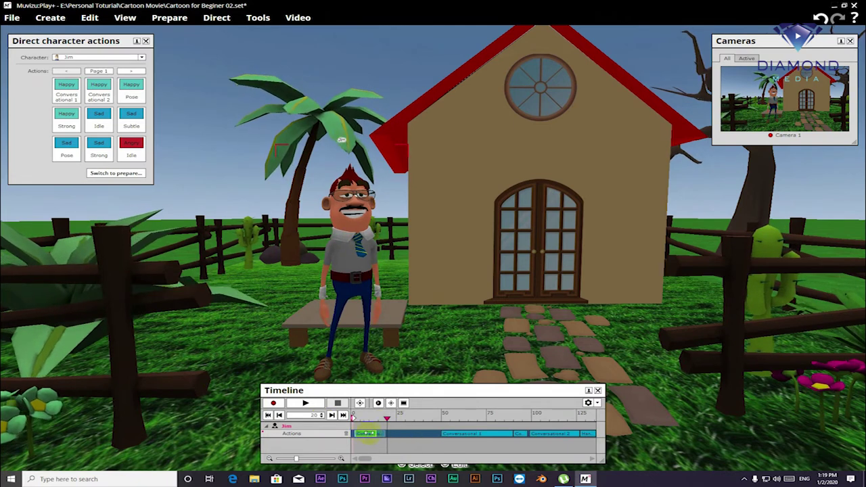
Step: Slide the Conversational 1 clip earlier on the Actions track and preview it
left_click(438, 434)
mouse_move(459, 434)
left_mouse_down()
mouse_move(403, 434)
mouse_move(366, 418)
left_mouse_up()
key("space")
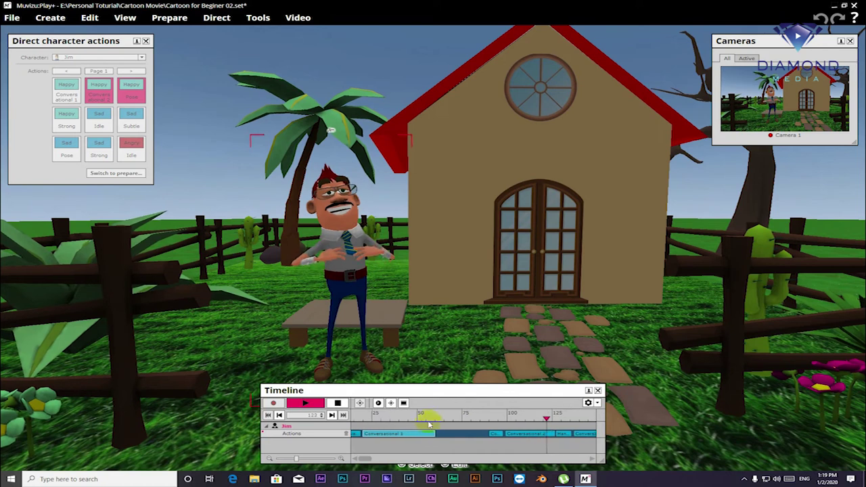
key("space")
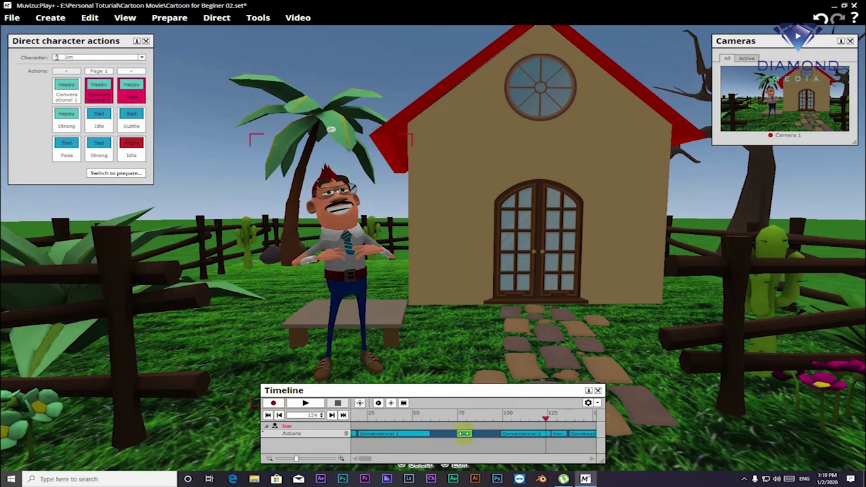
Step: Delete the two short action blocks, close the gaps between Conversational clips, and replay from the start
right_click(465, 433)
left_click(482, 449)
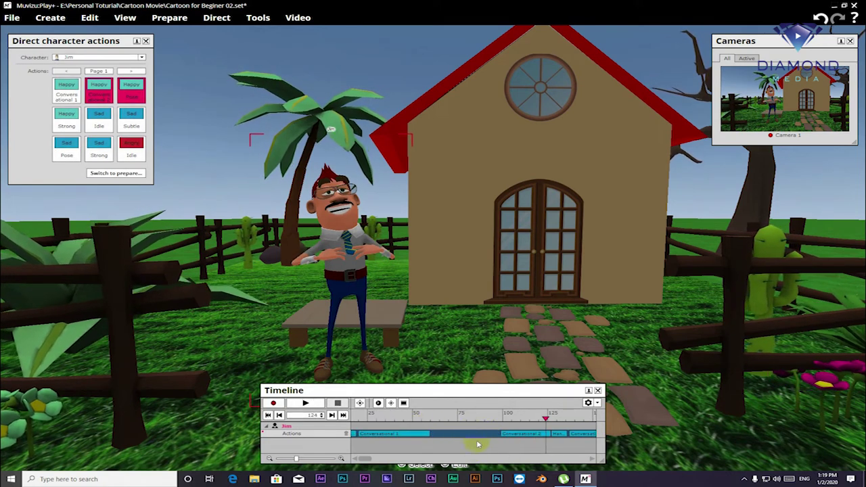
left_click_drag(515, 434, 441, 436)
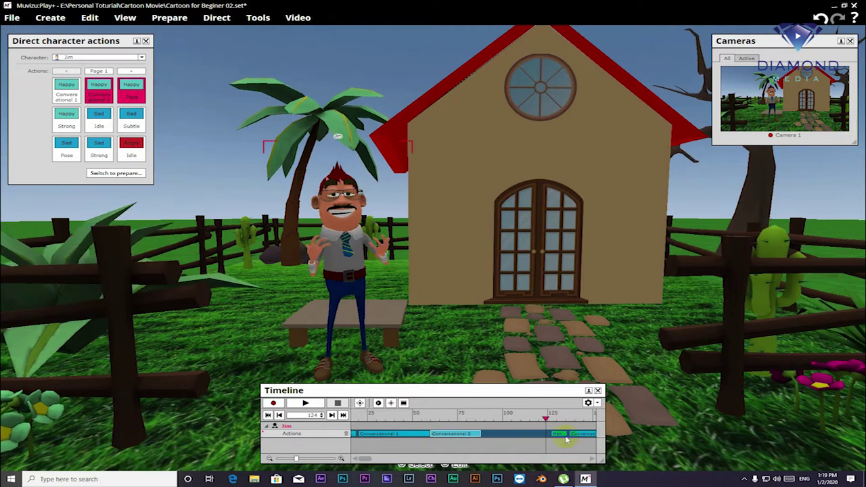
right_click(538, 434)
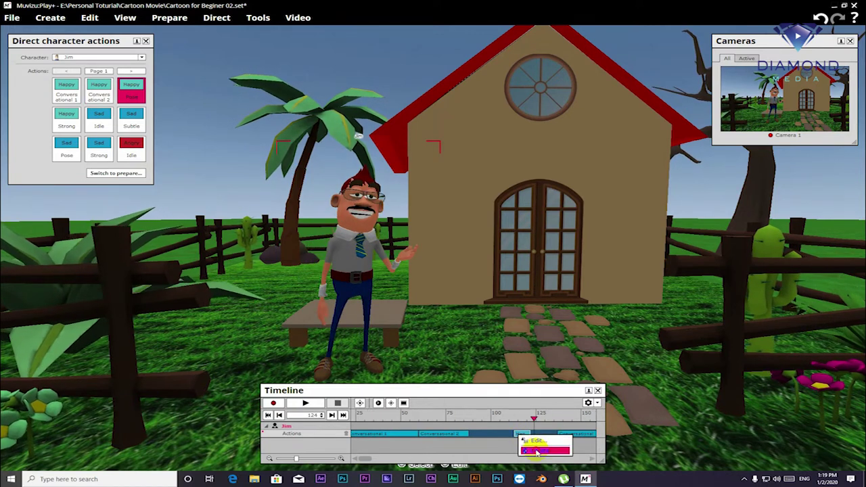
left_click(535, 445)
left_click_drag(569, 434, 440, 433)
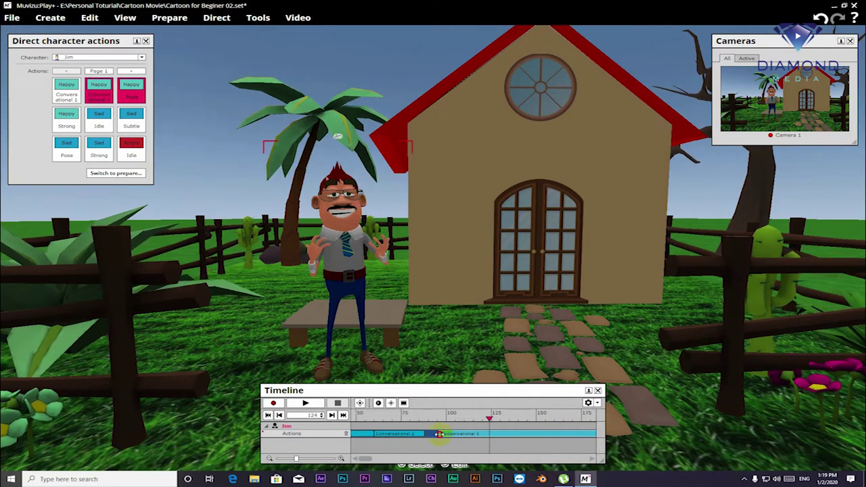
left_click(344, 415)
left_click(308, 405)
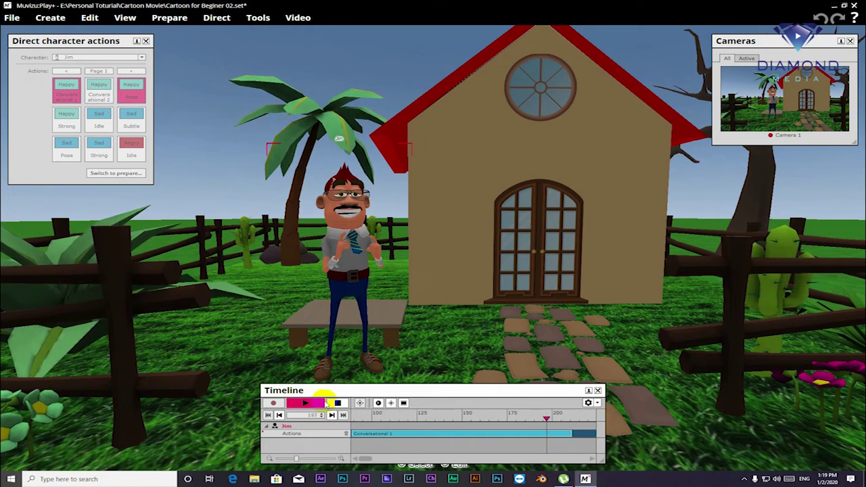
Step: Stop playback and try Jim's Sad and Angry idle gestures
left_click(332, 403)
left_click(320, 421)
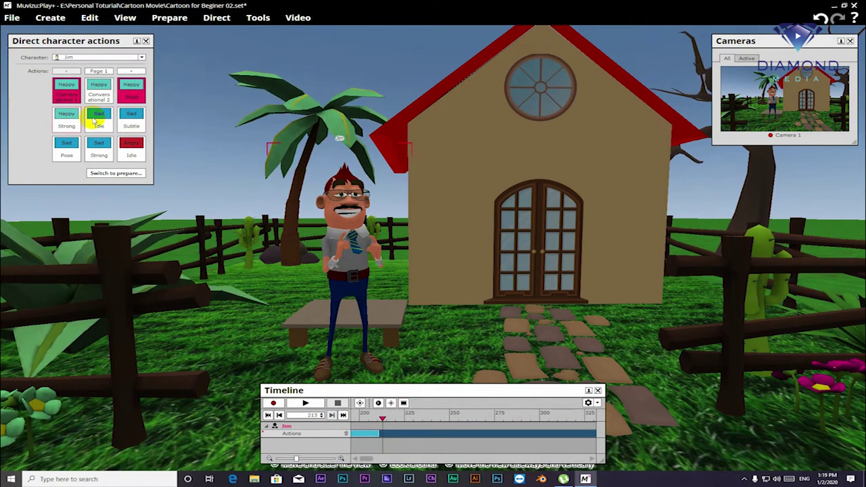
left_click(99, 122)
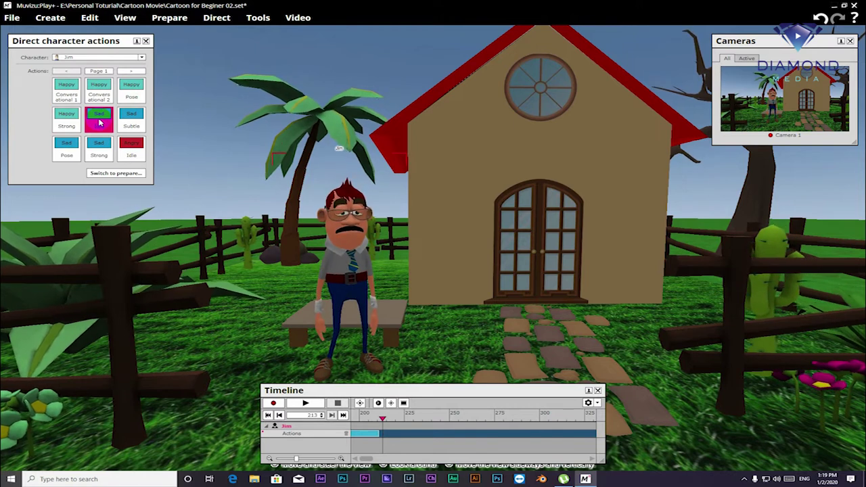
left_click(99, 122)
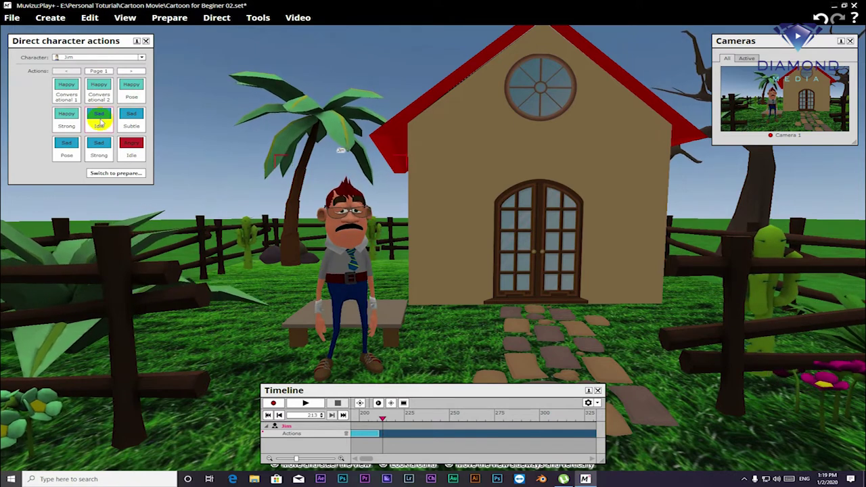
left_click(274, 403)
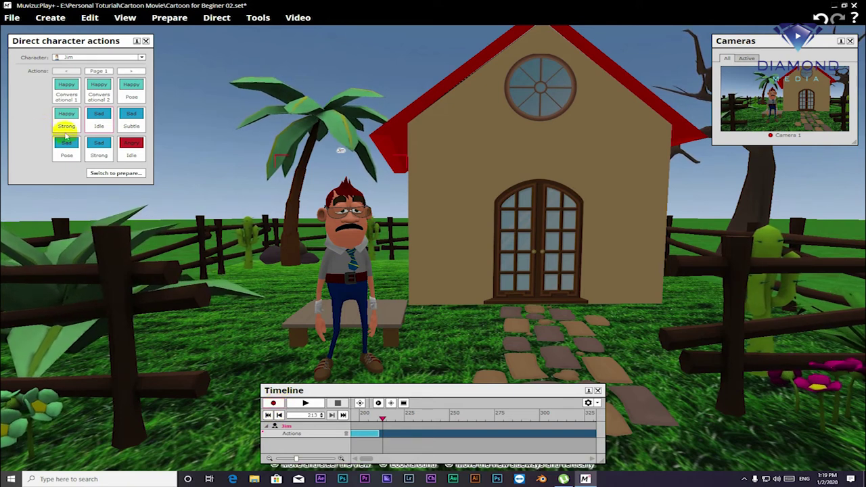
left_click(100, 120)
left_click(129, 150)
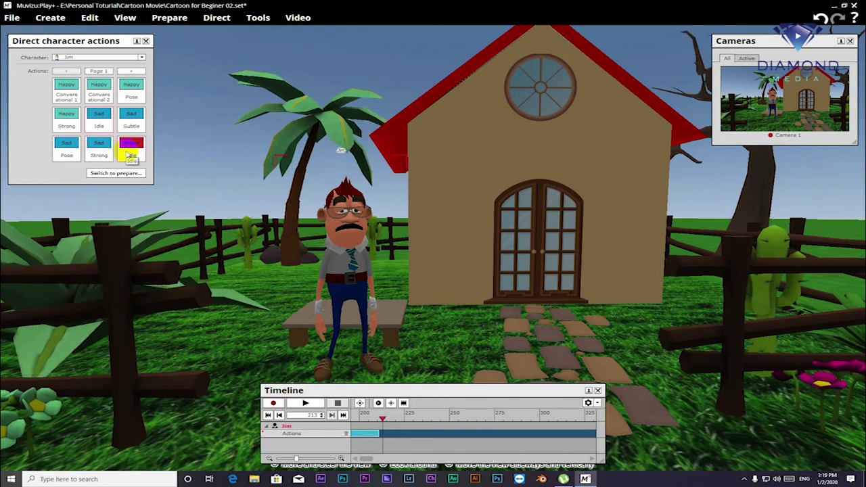
Step: Scrub back through the recorded gestures near the start and close the character actions and timeline panels
left_click(383, 417)
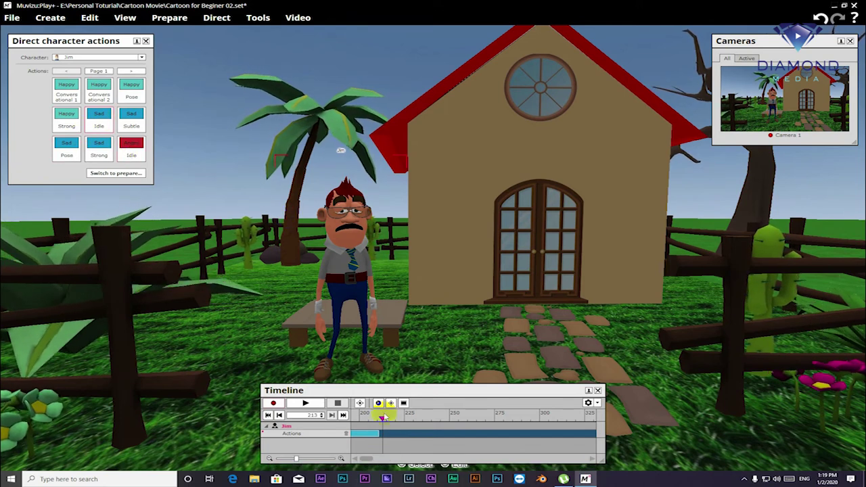
mouse_move(380, 417)
left_mouse_down()
mouse_move(495, 427)
mouse_move(362, 420)
mouse_move(403, 421)
left_mouse_up()
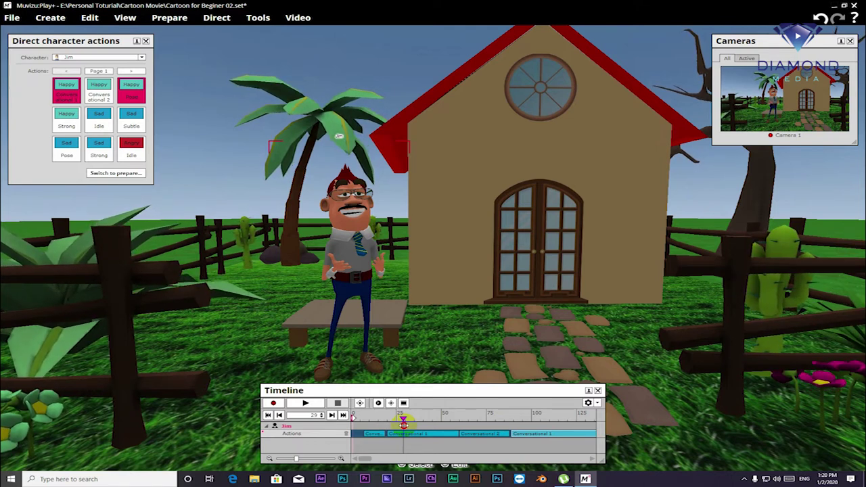
mouse_move(403, 423)
left_mouse_down()
mouse_move(375, 441)
mouse_move(344, 440)
left_mouse_up()
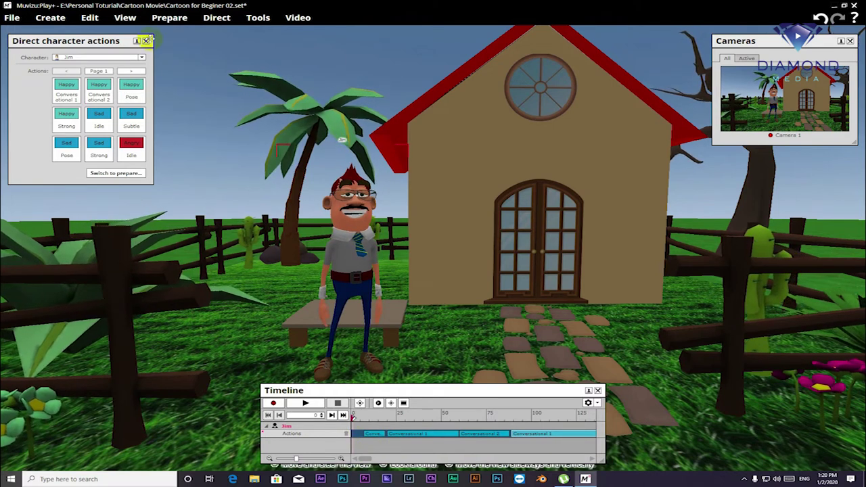
left_click(146, 40)
left_click(216, 21)
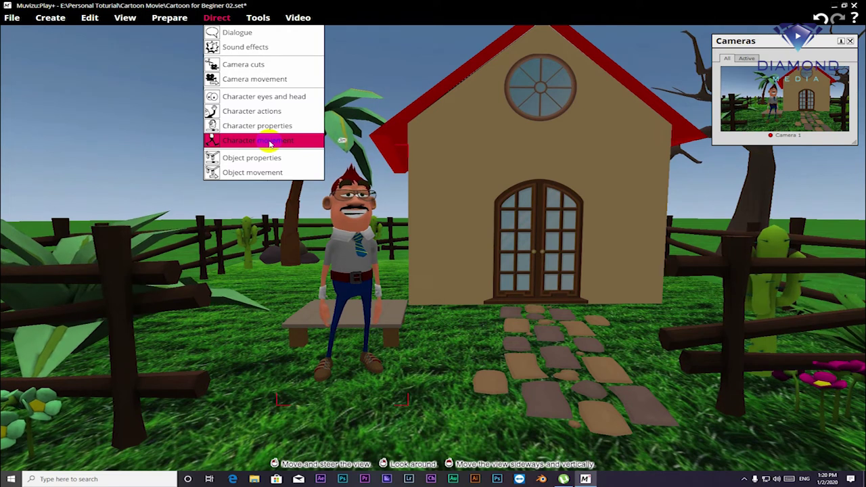
Step: Open Character movement for Jim and set his movement speed to Only walk
left_click(270, 141)
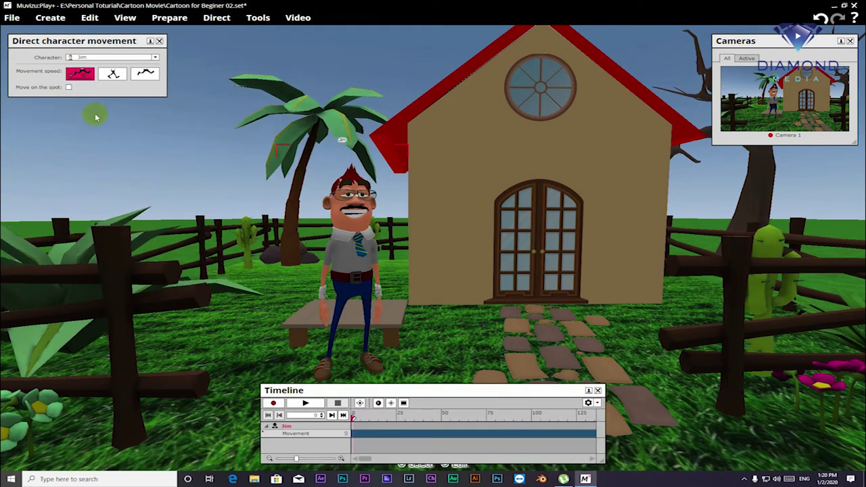
left_click(114, 75)
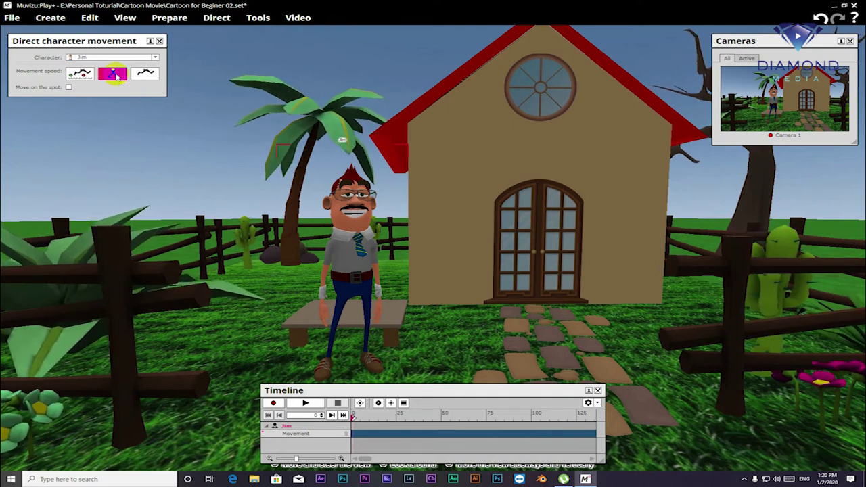
mouse_move(343, 386)
left_mouse_down()
mouse_move(358, 356)
mouse_move(389, 354)
mouse_move(362, 383)
left_mouse_up()
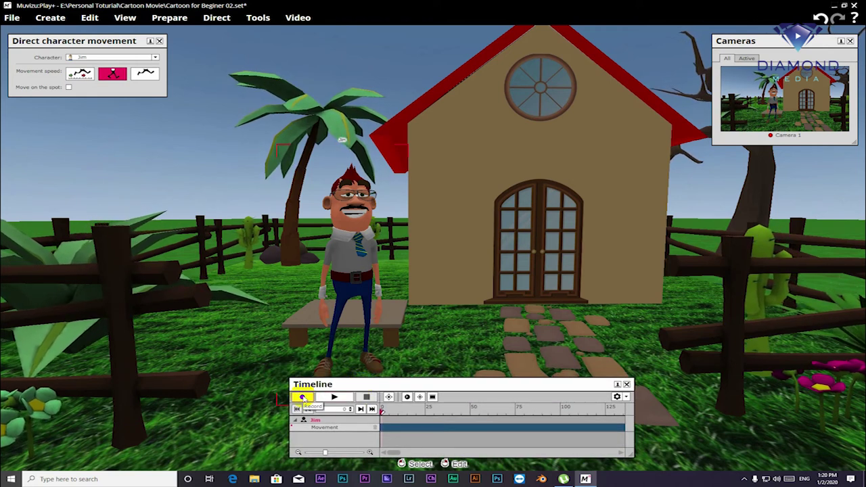
Step: Record Jim walking from the bench across the lawn toward the right of the house
left_click(304, 398)
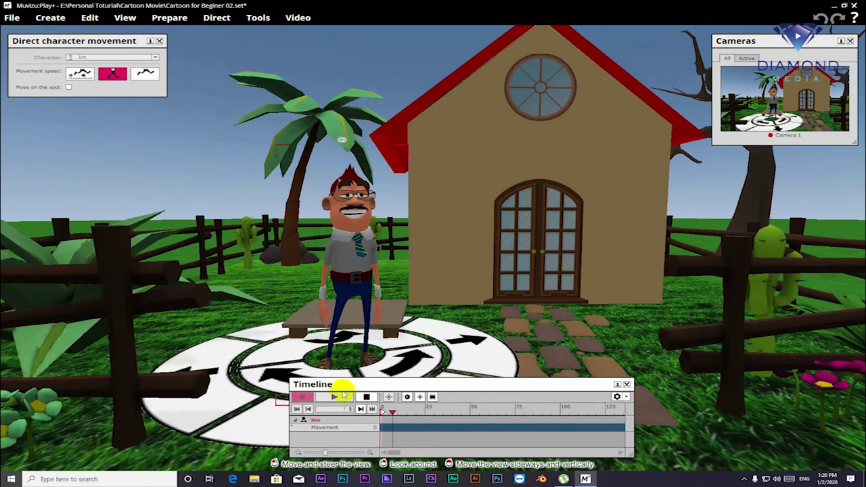
mouse_move(390, 384)
left_mouse_down()
mouse_move(496, 401)
mouse_move(612, 390)
left_mouse_up()
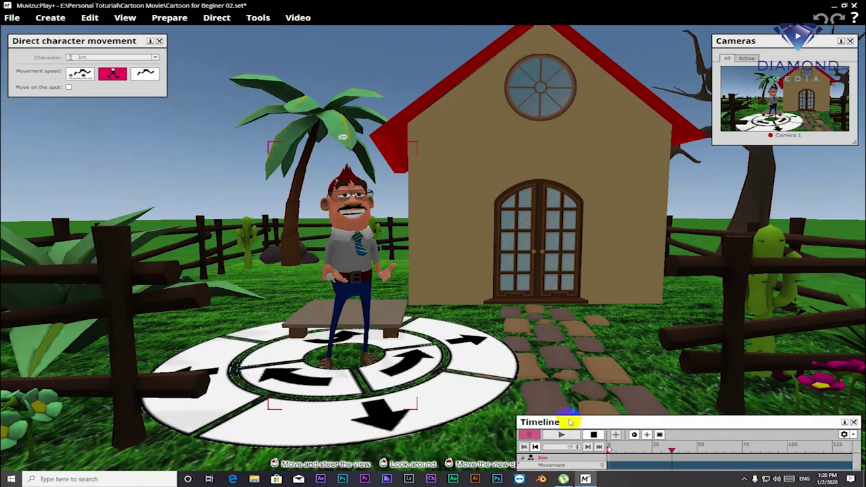
mouse_move(448, 305)
left_mouse_down()
mouse_move(448, 346)
mouse_move(414, 343)
left_mouse_up()
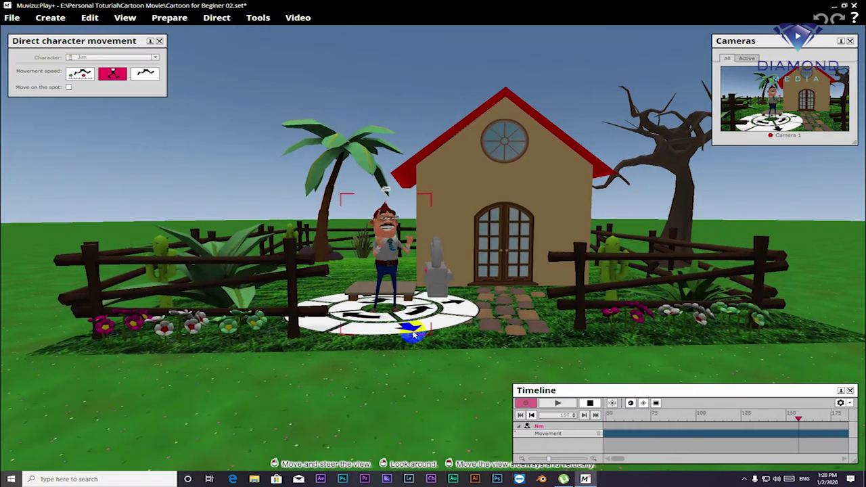
left_click_drag(414, 343, 416, 341)
mouse_move(498, 445)
left_mouse_down()
mouse_move(672, 400)
mouse_move(748, 435)
mouse_move(832, 371)
mouse_move(861, 369)
left_mouse_up()
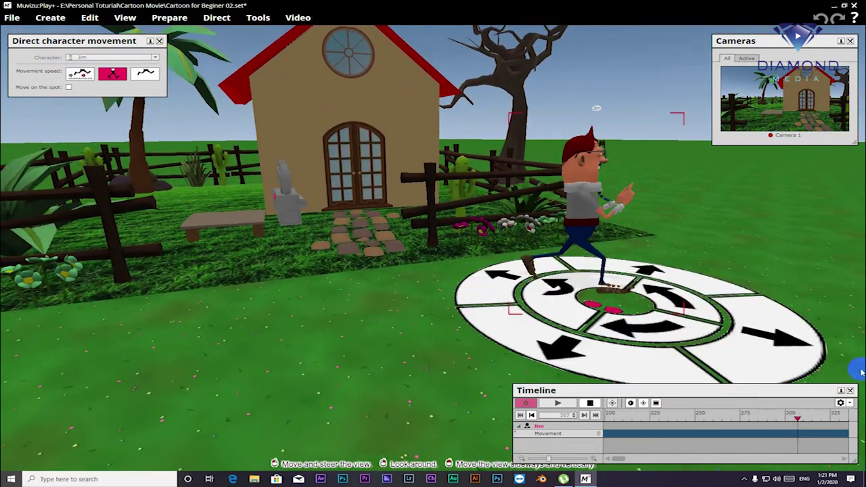
left_click(591, 403)
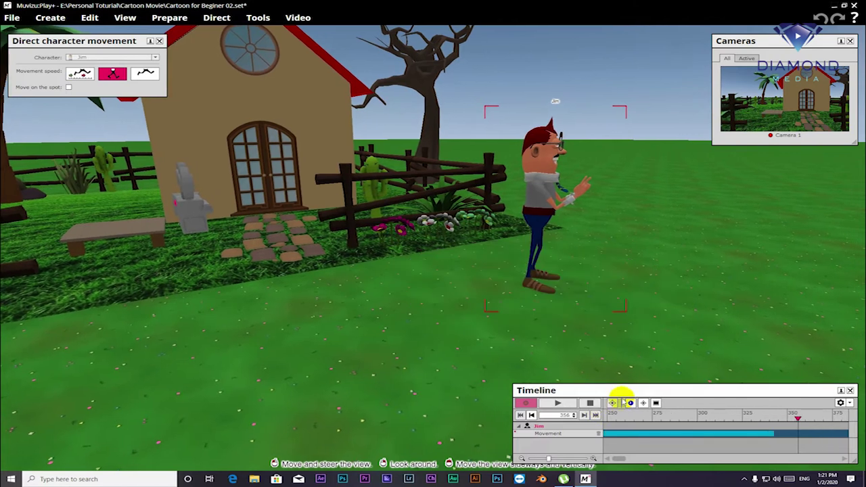
Step: Zoom out the timeline and drag Jim's Movement clip to start at frame 0
left_click(391, 373)
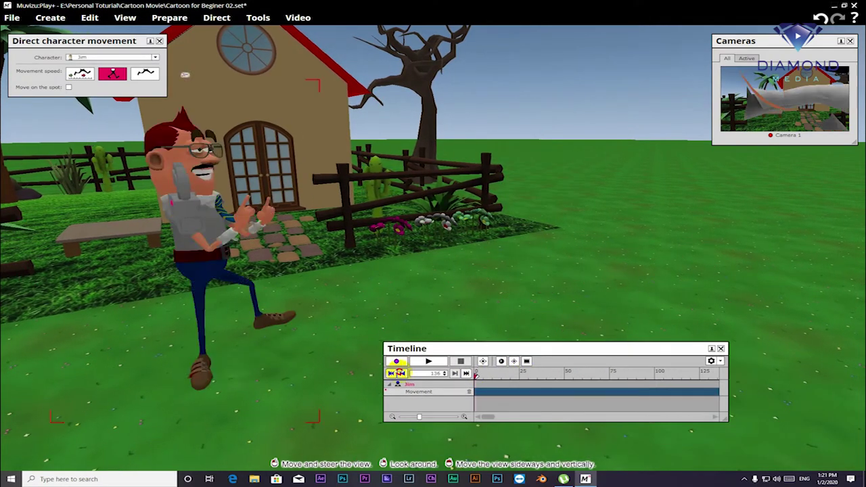
scroll(556, 388, "down", 3)
left_click_drag(591, 392, 486, 398)
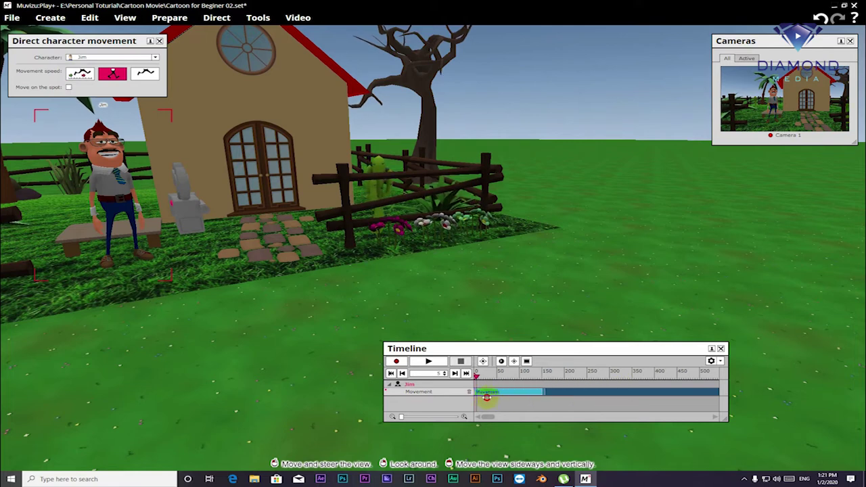
Step: Preview the walk, then start a new movement recording at about frame 67
left_click(455, 374)
left_click(428, 361)
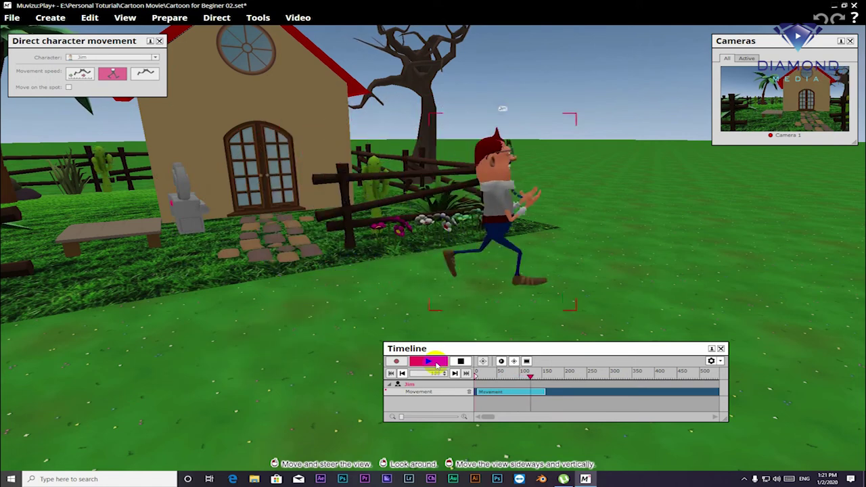
left_click(461, 362)
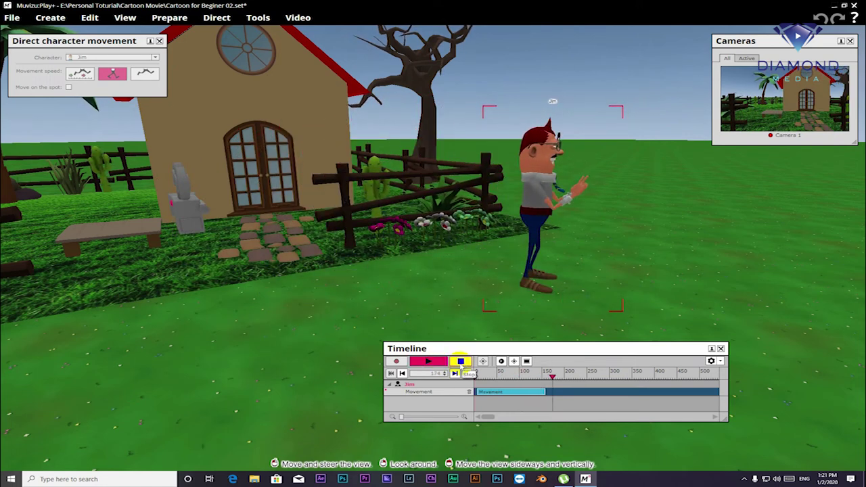
left_click(460, 362)
left_click(470, 374)
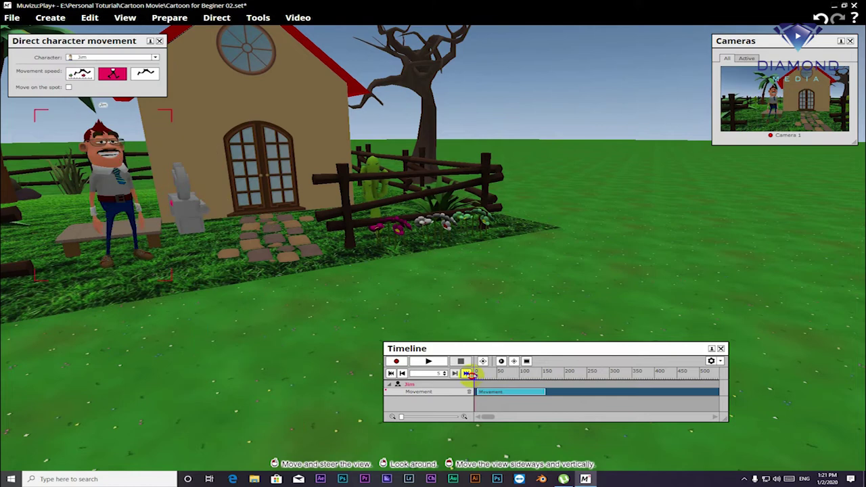
left_click_drag(478, 378, 502, 374)
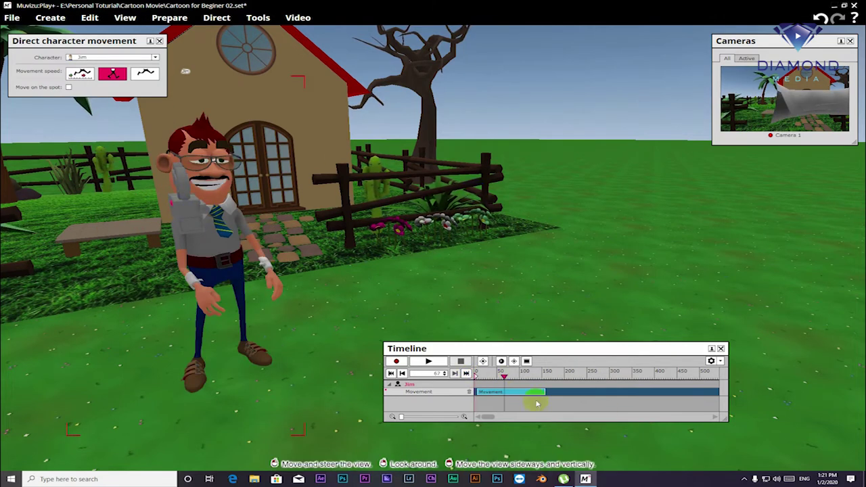
left_click(398, 362)
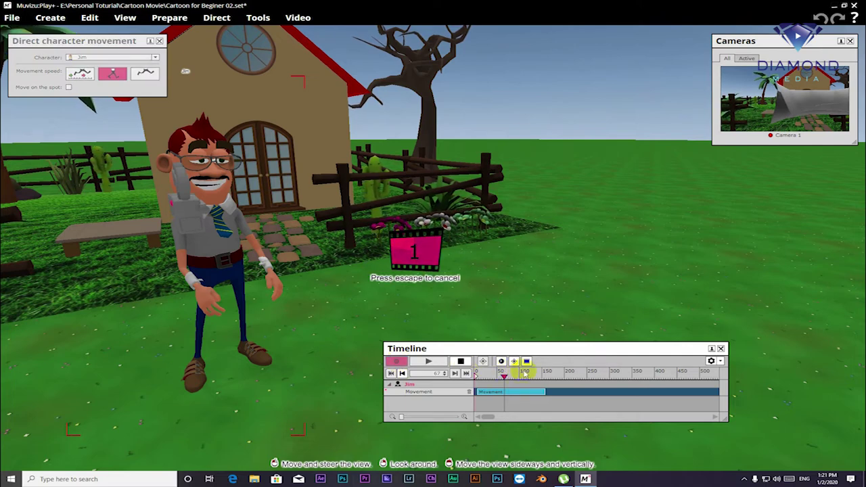
Step: Record Jim's second walk toward the house and back toward the camera, then play it back
key("Up")
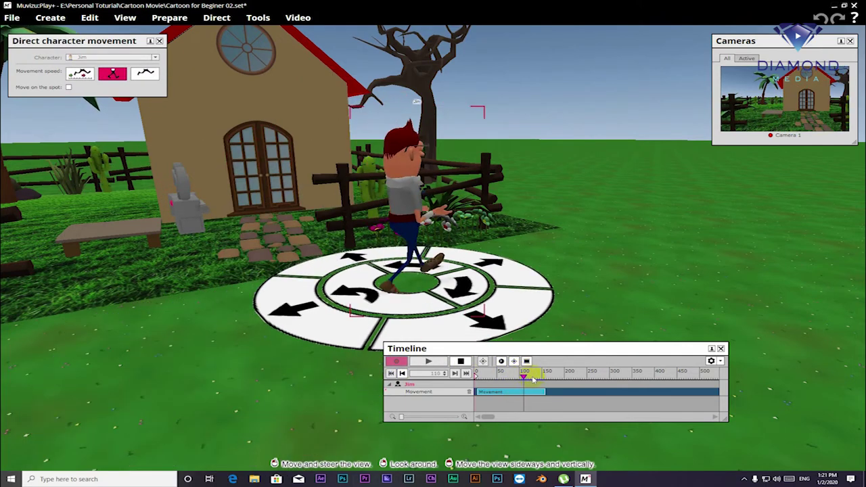
mouse_move(508, 316)
left_mouse_down()
mouse_move(472, 318)
mouse_move(662, 298)
mouse_move(387, 459)
mouse_move(447, 464)
mouse_move(429, 286)
left_mouse_up()
left_click(460, 360)
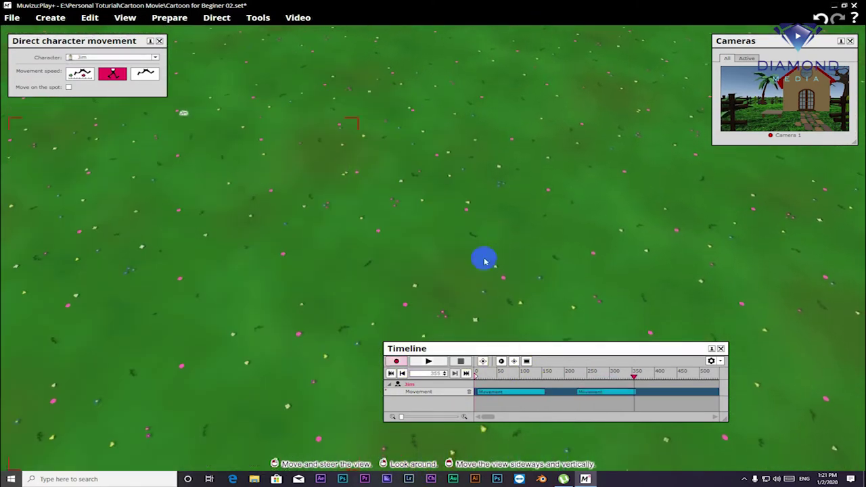
key("space")
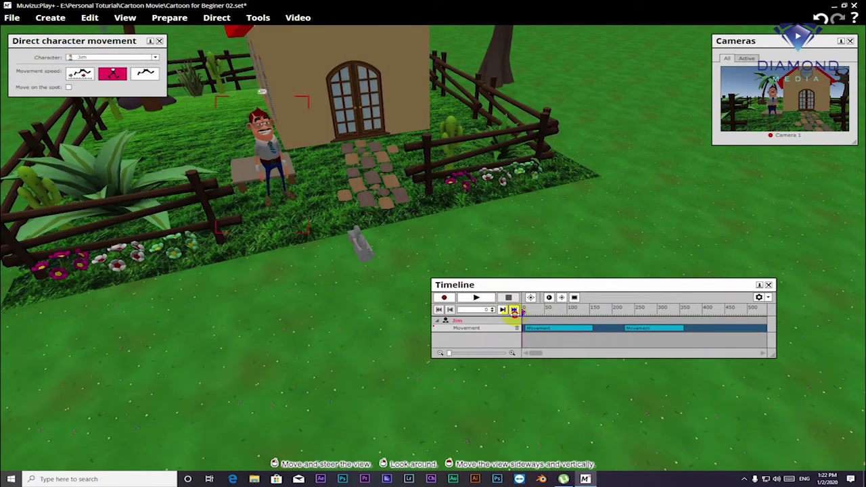
Step: Adjust the garden view and timeline panel position, then preview Jim's recorded walk
left_click_drag(333, 299, 319, 310)
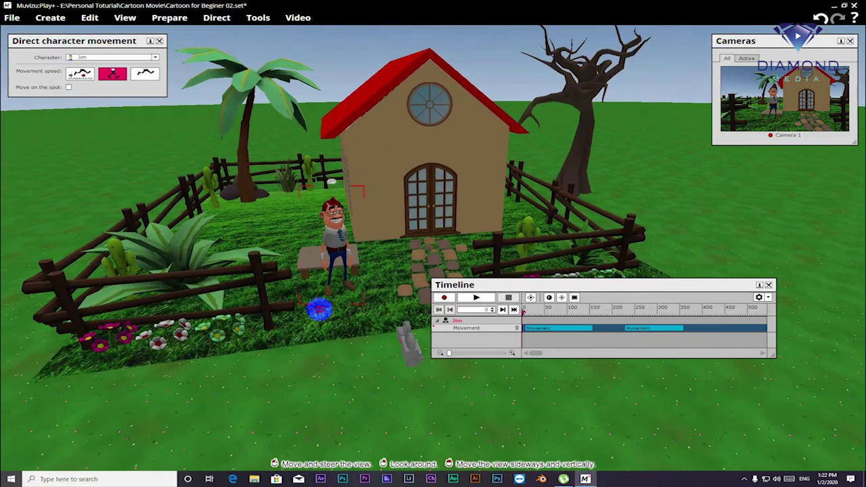
left_click_drag(320, 310, 321, 305)
left_click_drag(593, 295, 635, 353)
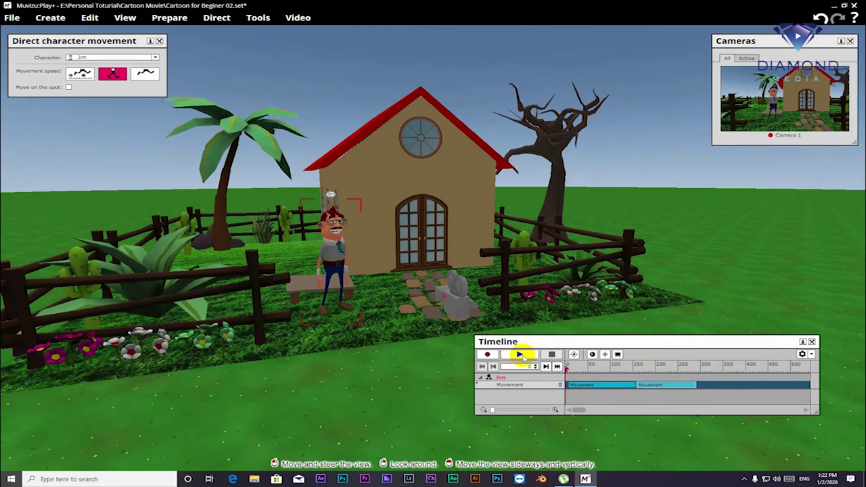
left_click_drag(675, 340, 695, 368)
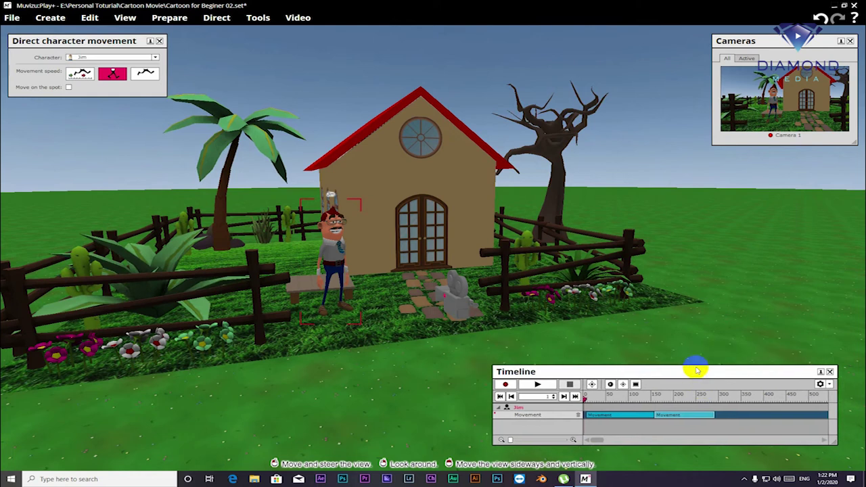
left_click(538, 383)
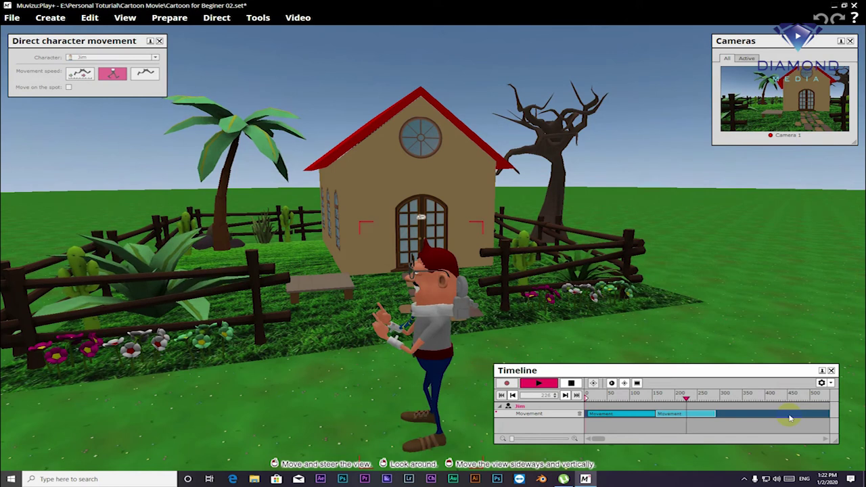
left_click(571, 383)
Step: Scrub the playhead to frame 169 and delete the selected item from the scene
left_click(616, 397)
left_click_drag(607, 394, 661, 400)
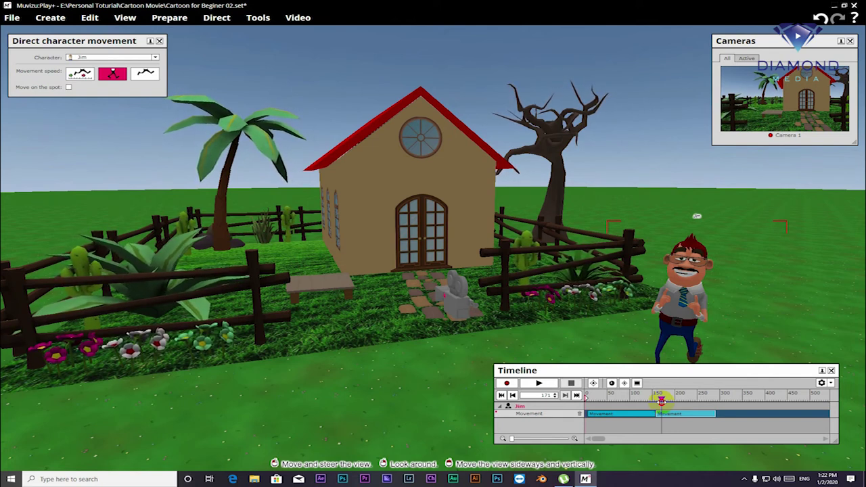
left_click_drag(661, 400, 660, 400)
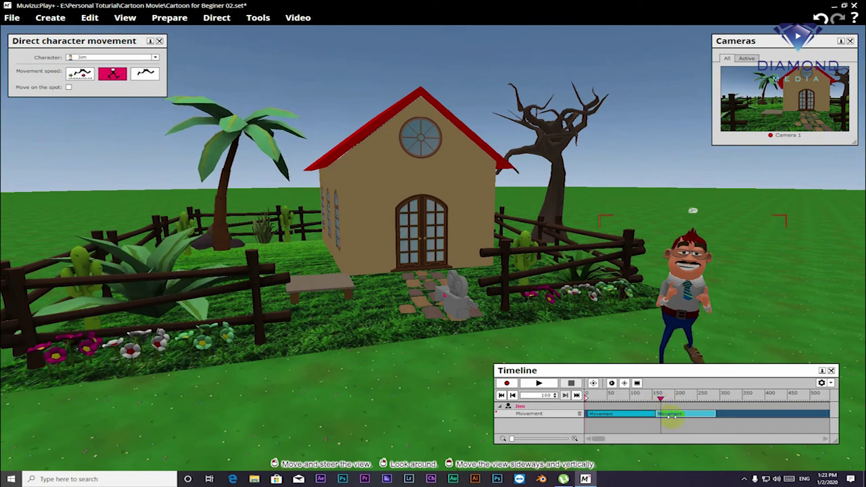
key("Delete")
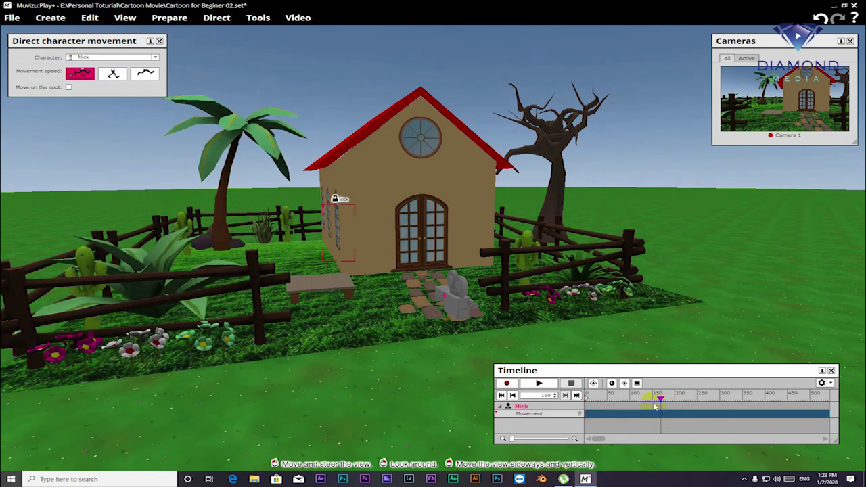
Step: Undo the deletion to restore Jim, then delete his second Movement clip
key("ctrl+z")
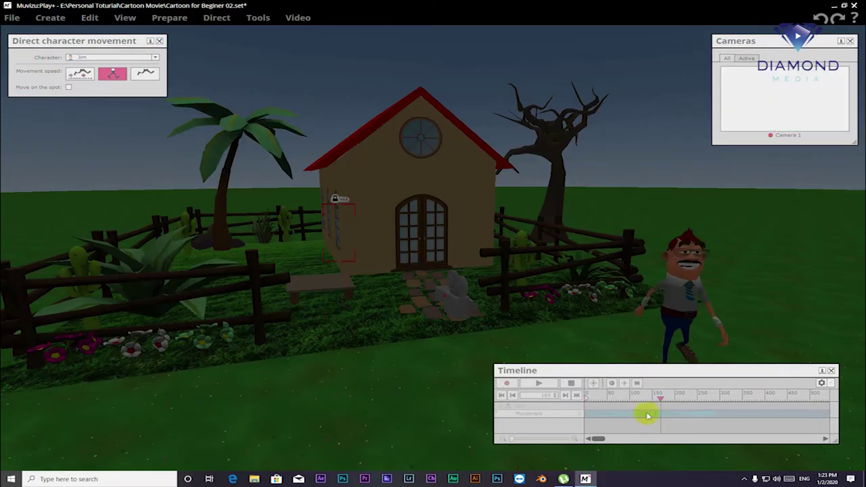
right_click(684, 413)
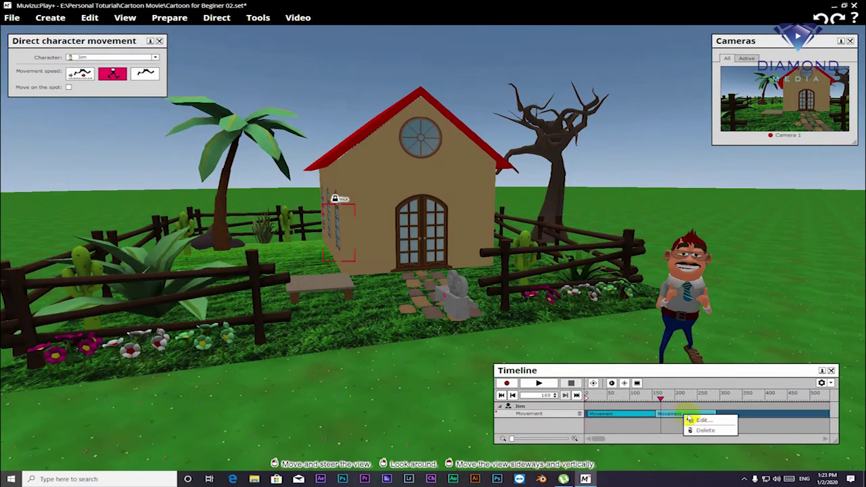
left_click(701, 431)
Step: Delete Jim's remaining Movement clip at frame 16 and close the movement and timeline panels
left_click_drag(622, 405, 603, 412)
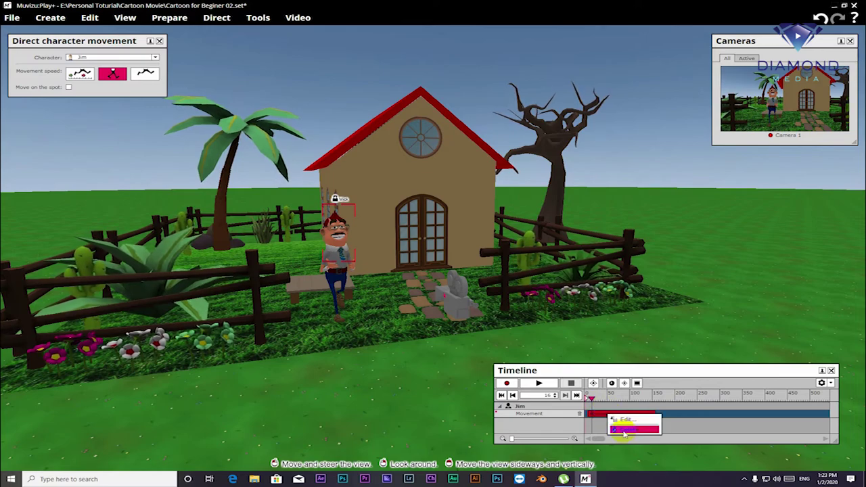
key("Delete")
left_click_drag(345, 271, 295, 304)
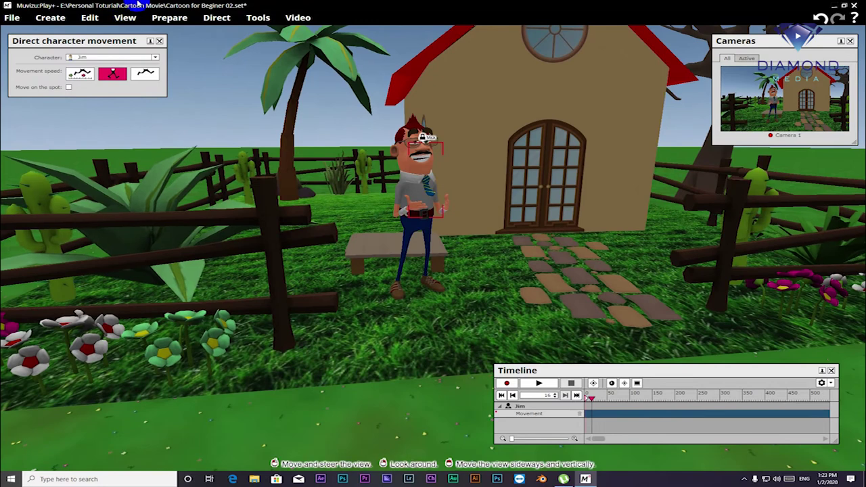
left_click(162, 42)
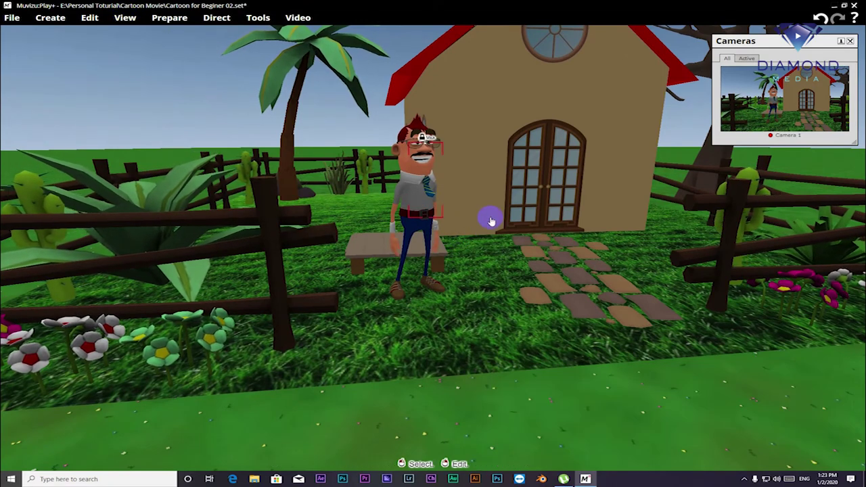
Step: Pan the 3D view around the house door
mouse_move(547, 180)
left_mouse_down()
mouse_move(557, 179)
mouse_move(485, 276)
left_mouse_up()
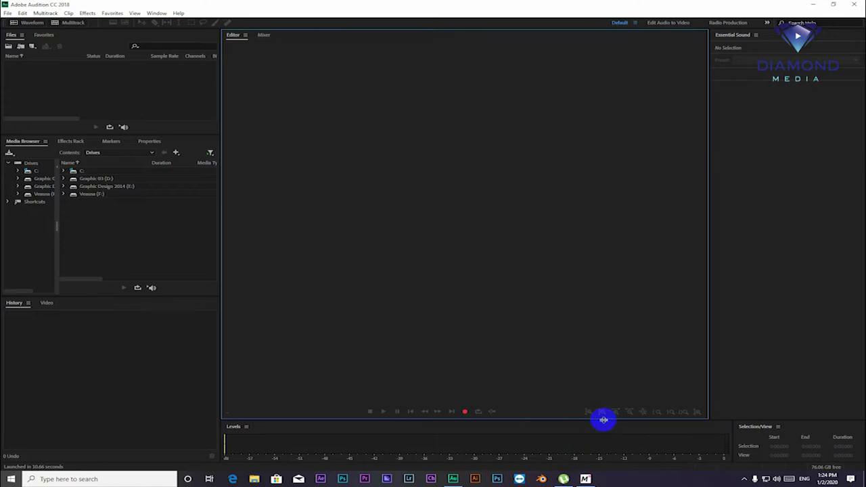
Step: Enlarge the Levels meter, create a new blank audio file, and start recording the voice
left_click_drag(604, 421, 595, 320)
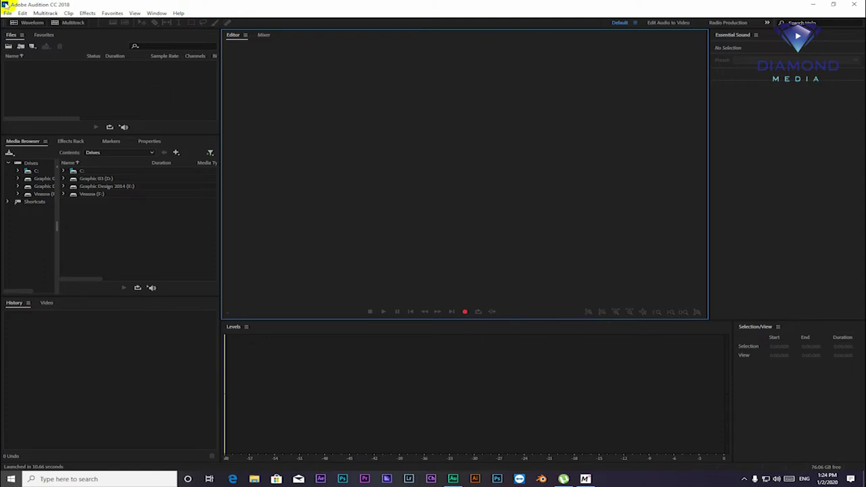
left_click(7, 13)
mouse_move(22, 23)
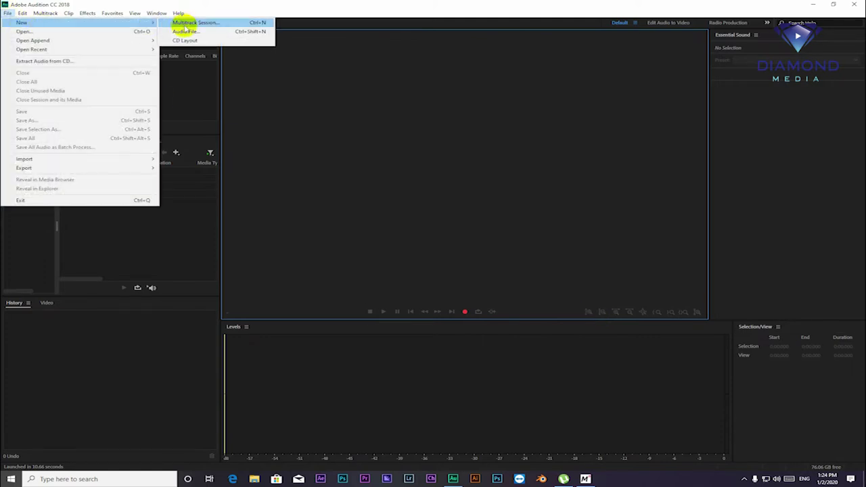
left_click(184, 31)
left_click(433, 264)
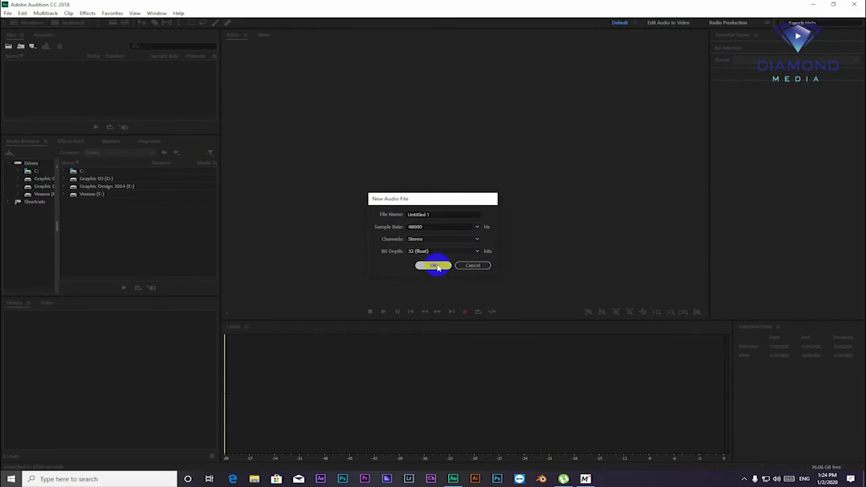
left_click(464, 313)
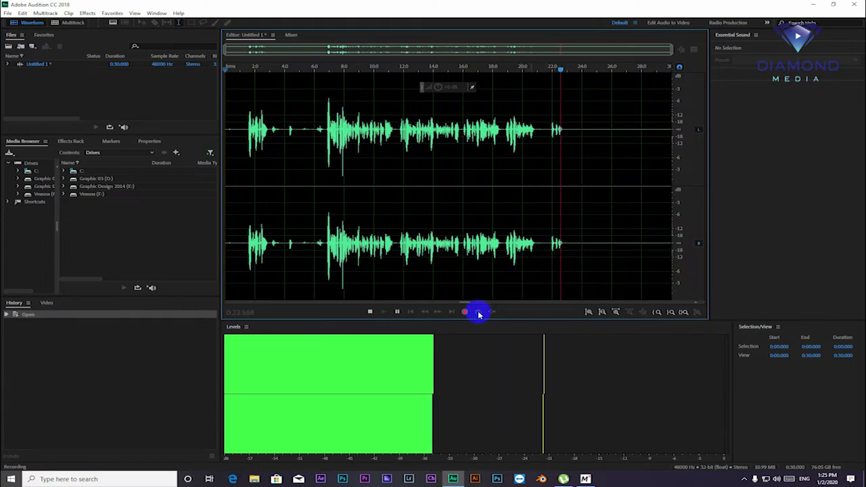
Step: Stop recording and cut the silent opening 6.588 s and the tail after about 14.8 s
left_click(369, 313)
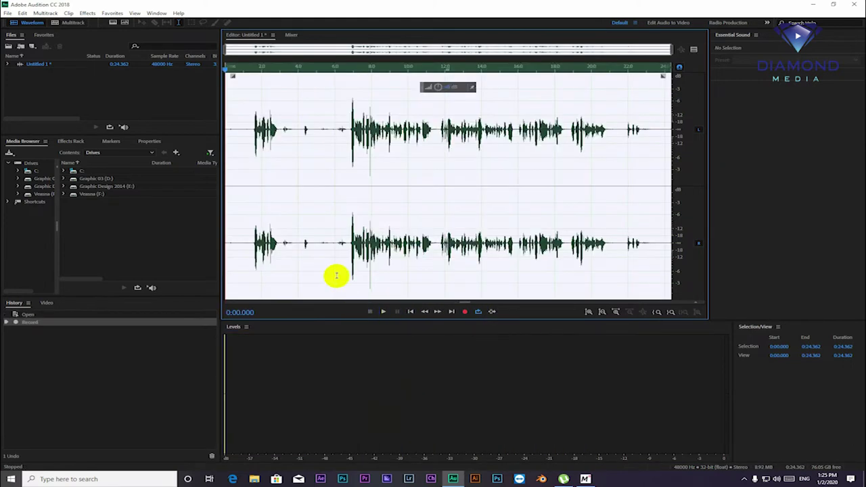
left_click(346, 175)
key("shift+Home")
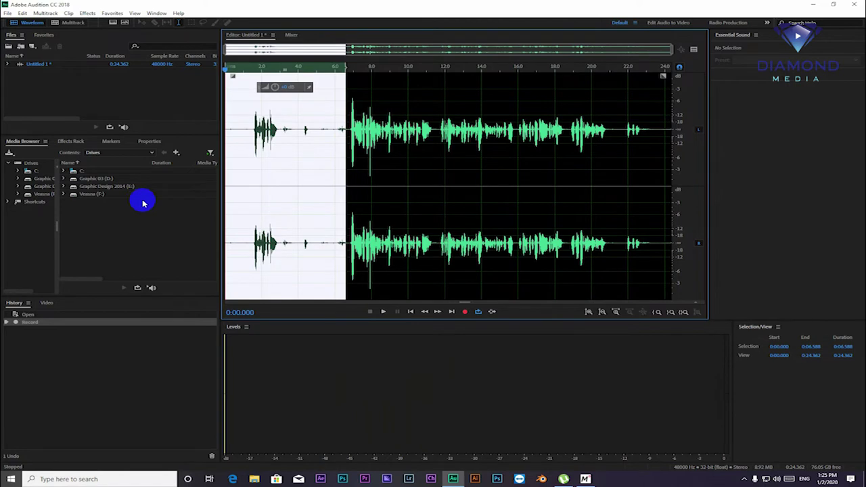
key("Delete")
left_click_drag(599, 135, 696, 151)
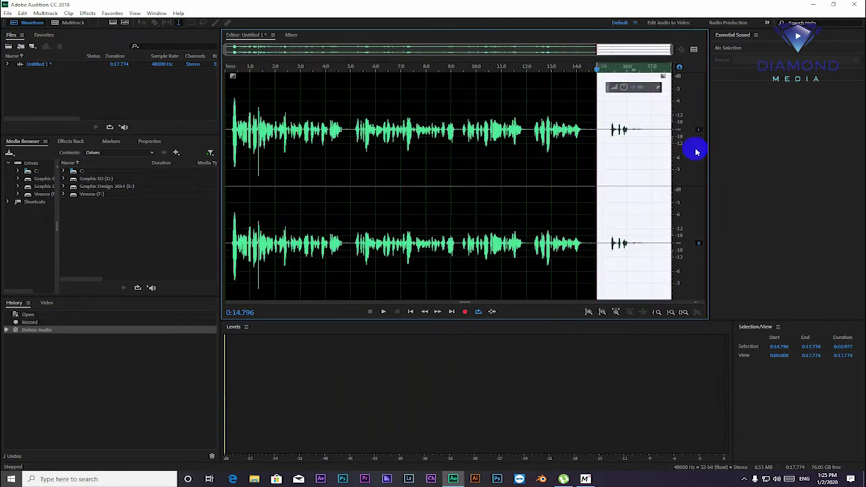
key("Delete")
Step: Raise the volume of the whole clip and play it back to check
left_click_drag(232, 136, 660, 145)
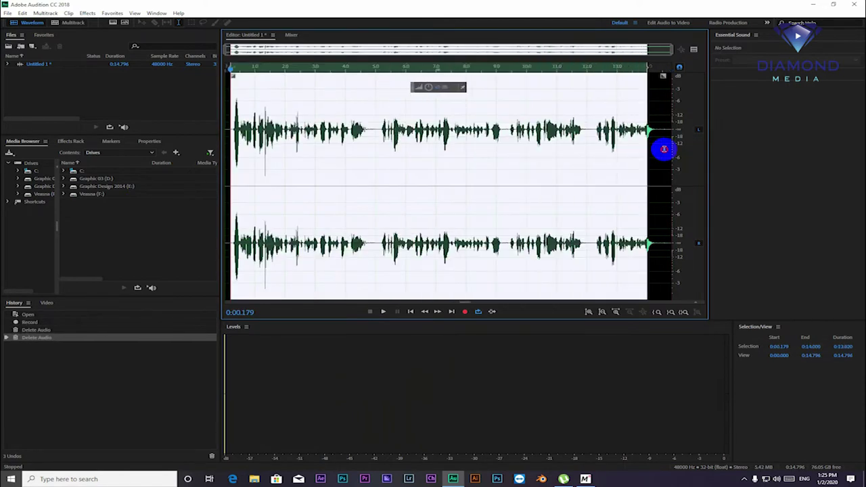
left_click_drag(437, 89, 440, 74)
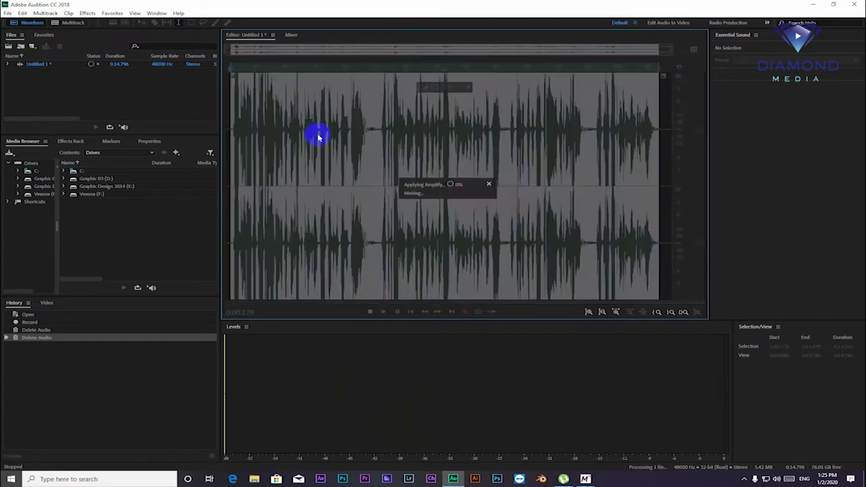
left_click(265, 138)
key("space")
key("space")
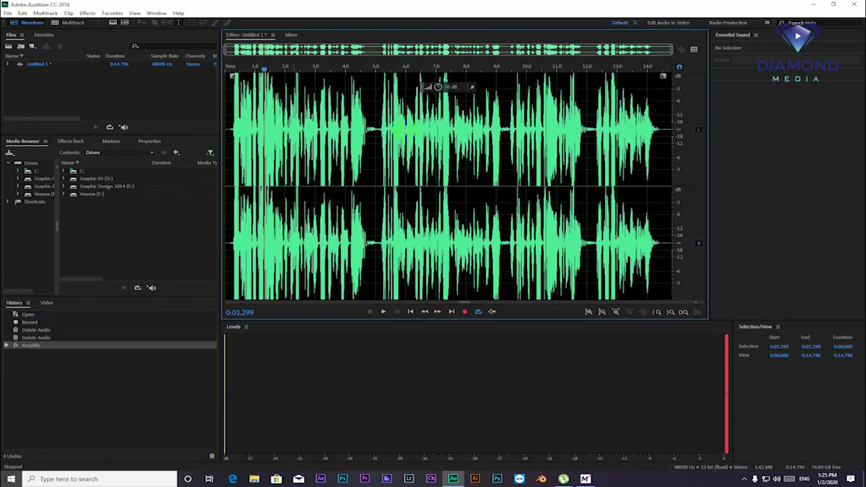
Step: Amplify the whole clip a second time, play it again, and reselect the entire waveform
key("ctrl+a")
left_click_drag(437, 87, 439, 78)
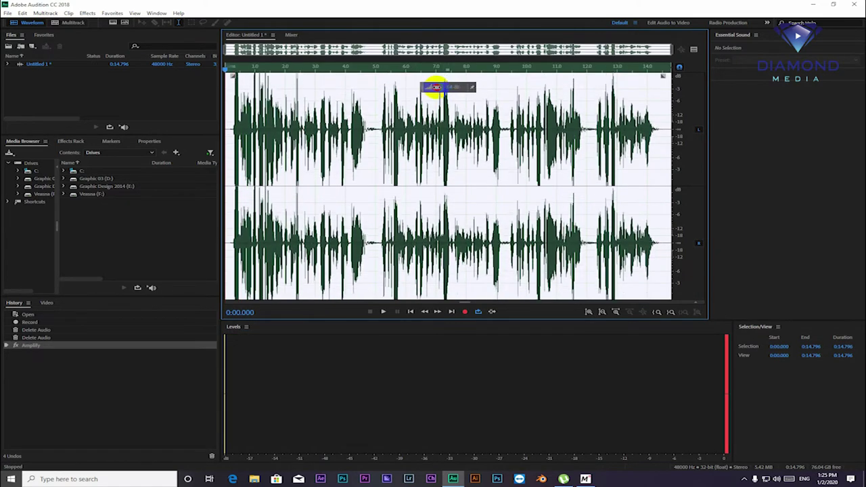
left_click(241, 136)
key("space")
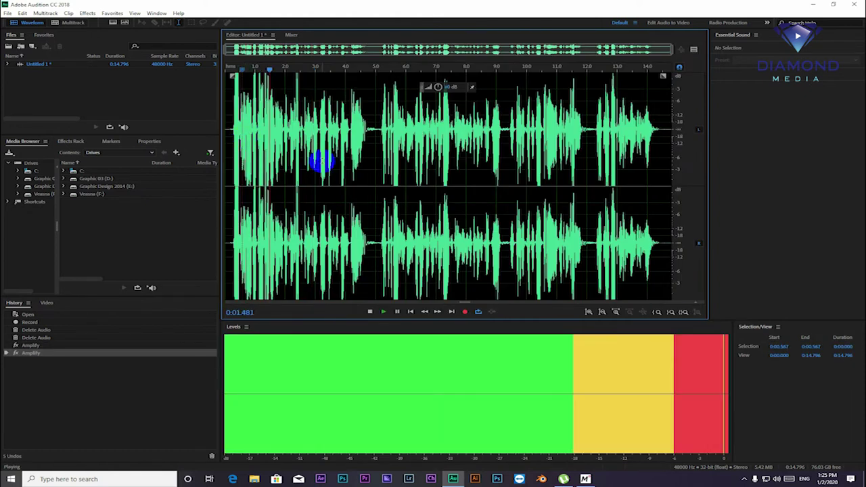
key("space")
key("ctrl+a")
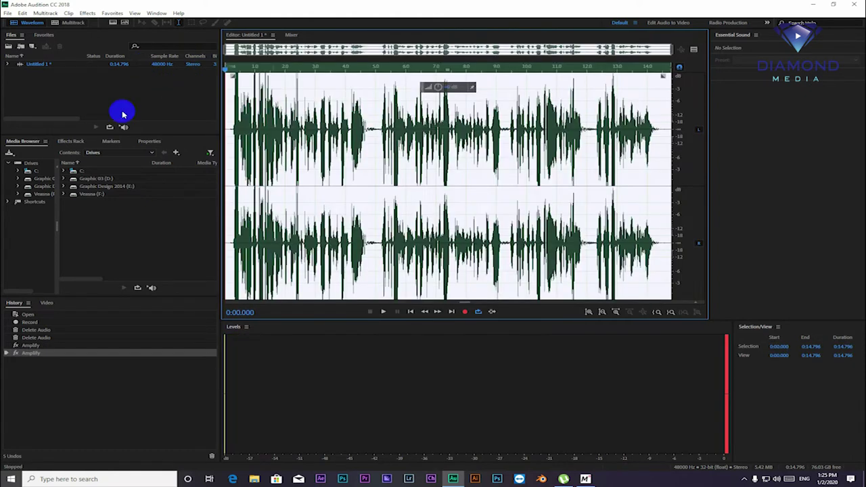
Step: Save the recording as 'Introduce Voice' in MP3 Audio (*.mp3) format
left_click(7, 13)
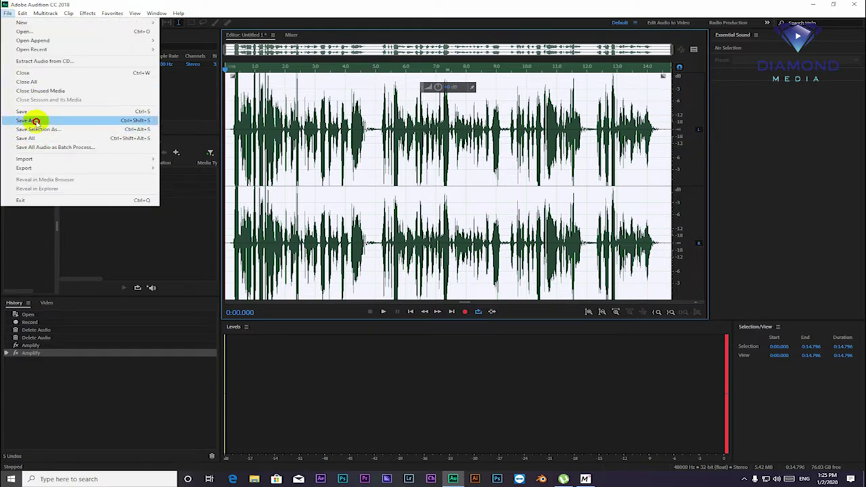
left_click(35, 121)
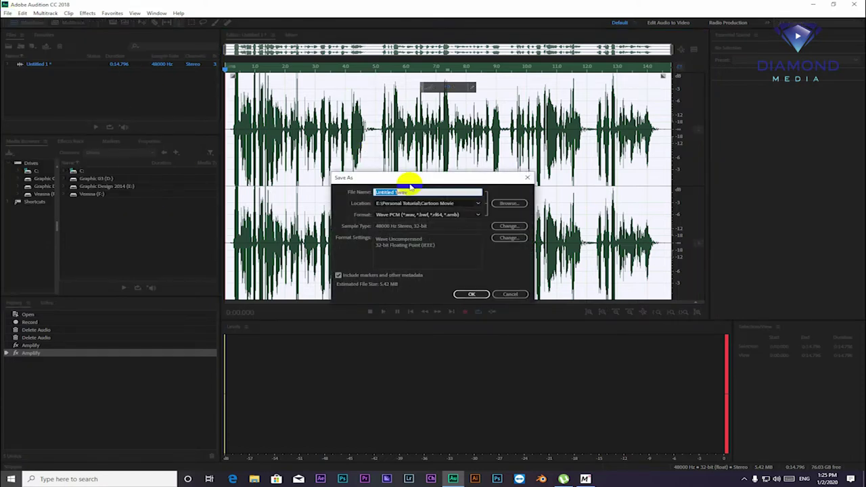
left_click(460, 203)
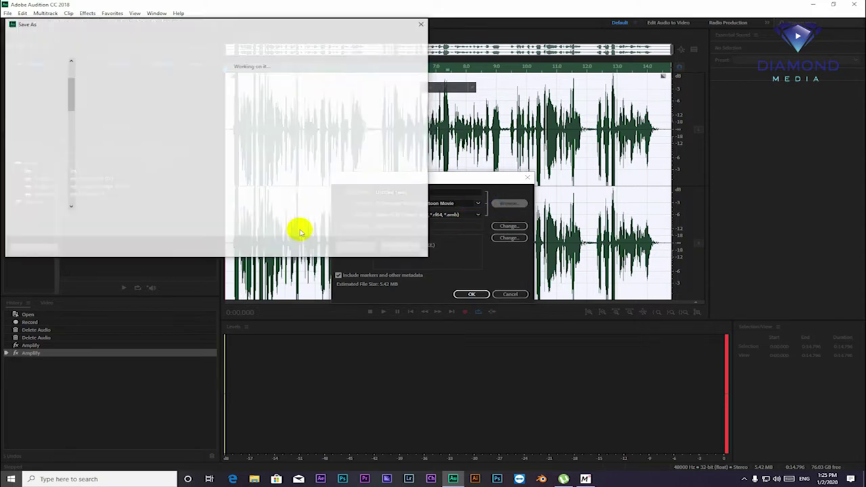
type("New")
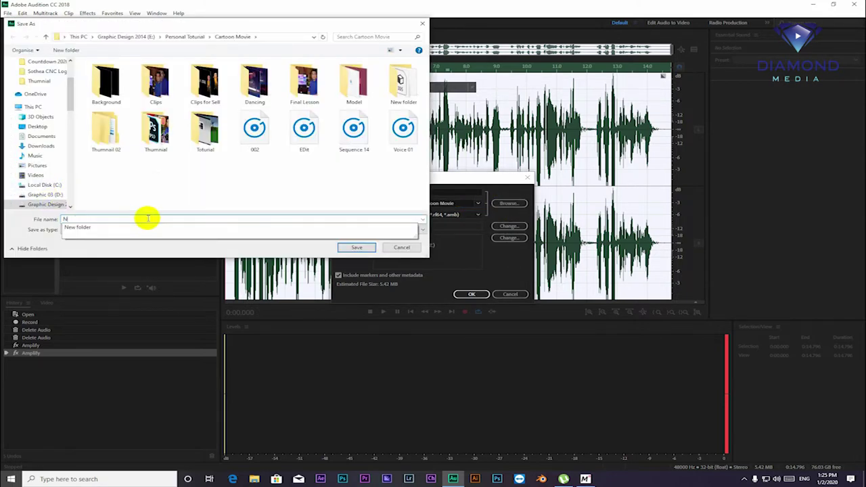
key("BackSpace")
type("Introduce Voice")
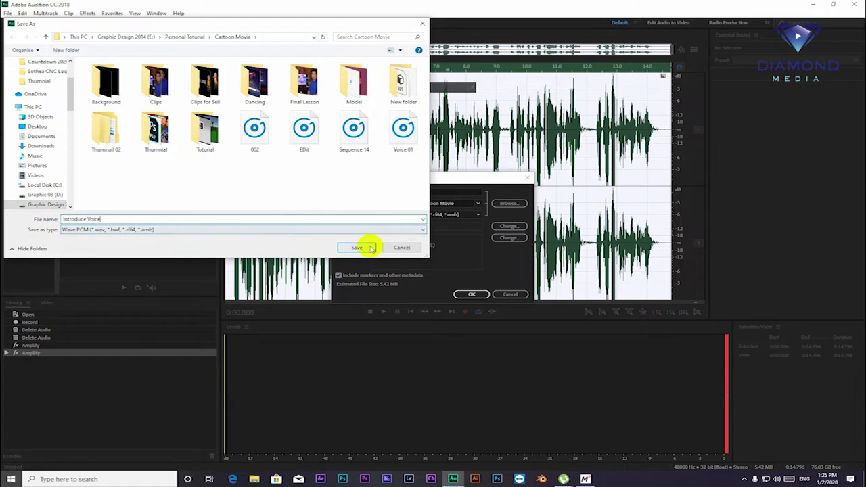
left_click(357, 247)
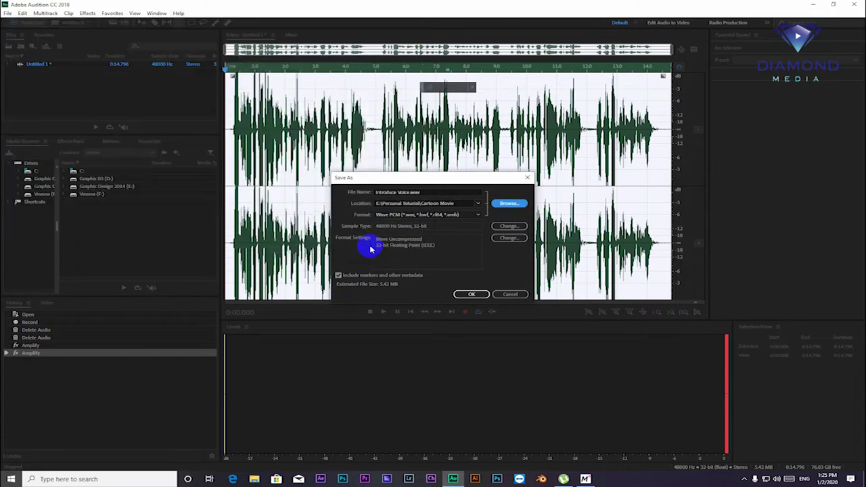
left_click(456, 216)
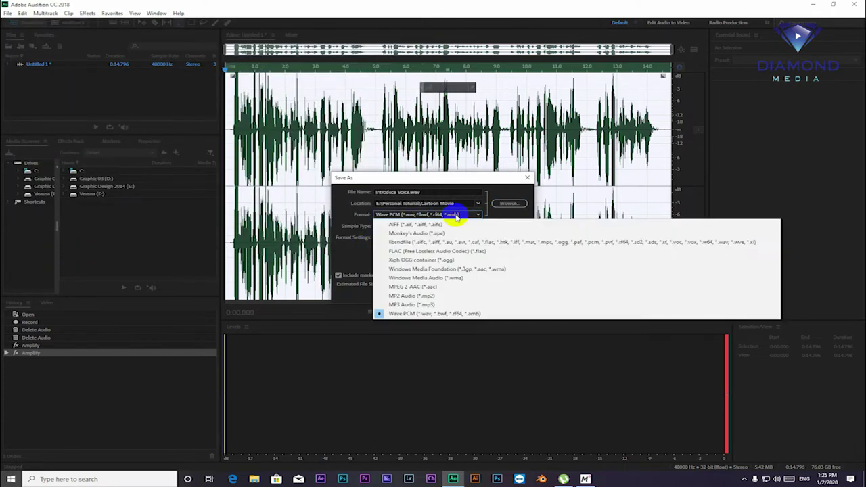
left_click(421, 306)
left_click(476, 294)
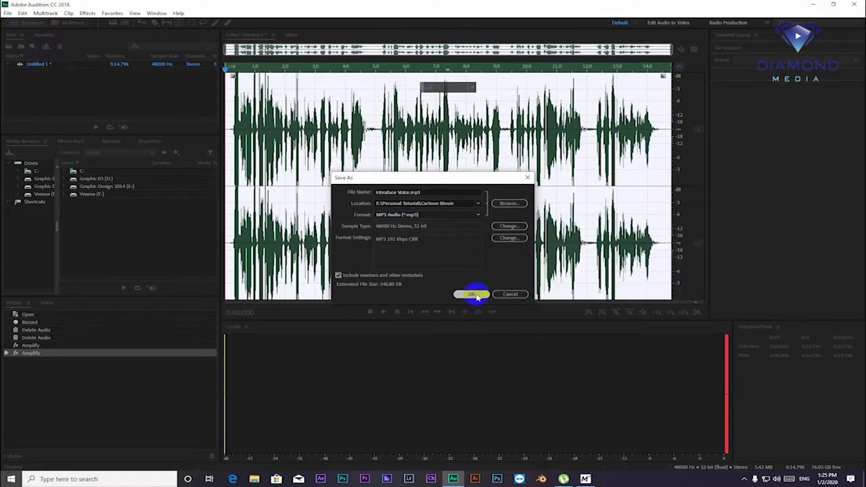
Step: Return to Muvizu, select the character, and start directing its Dialogue
left_click(814, 4)
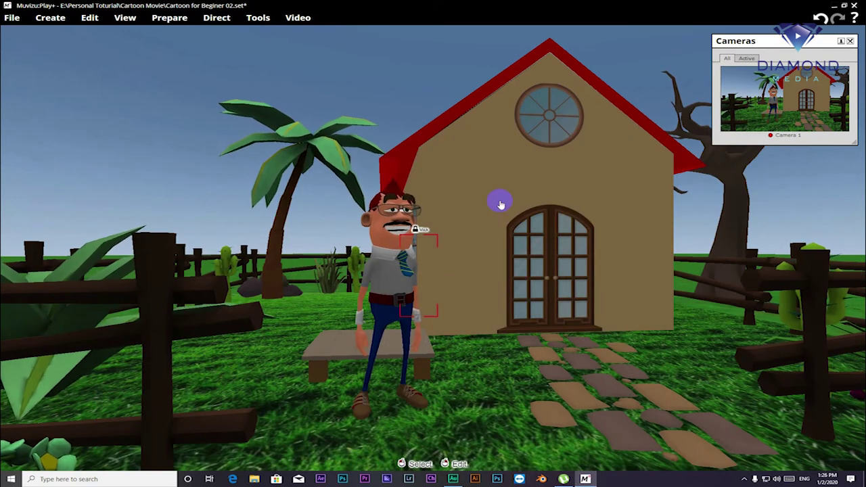
left_click(396, 235)
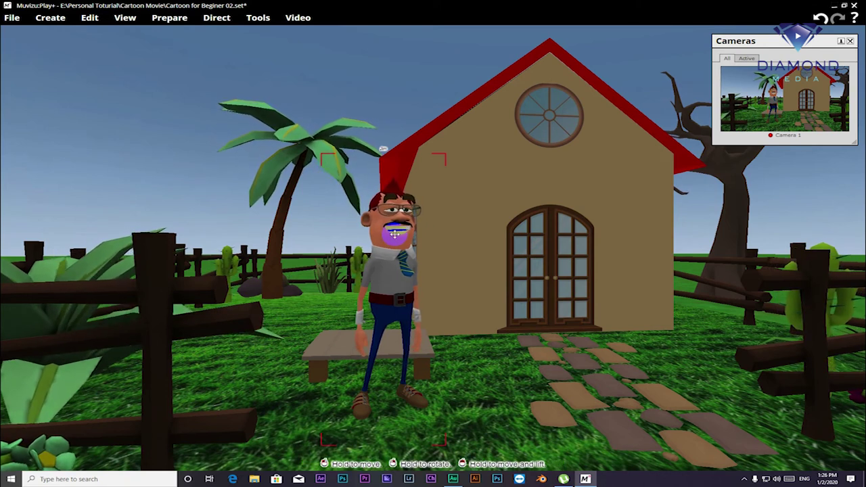
left_click(211, 21)
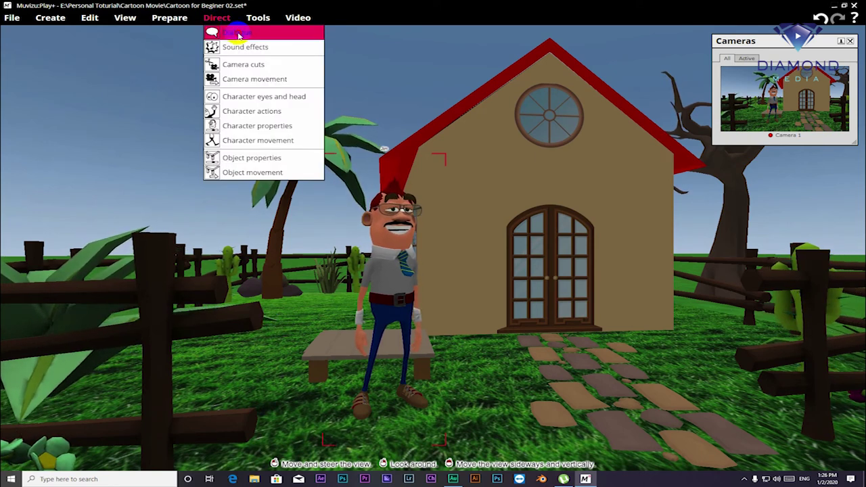
left_click(238, 35)
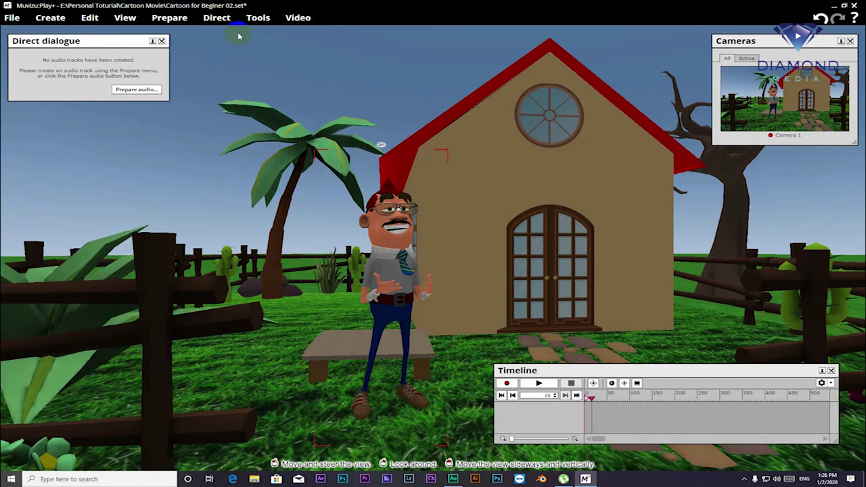
Step: Create a new audio track under Prepare audio and open its settings
left_click(129, 90)
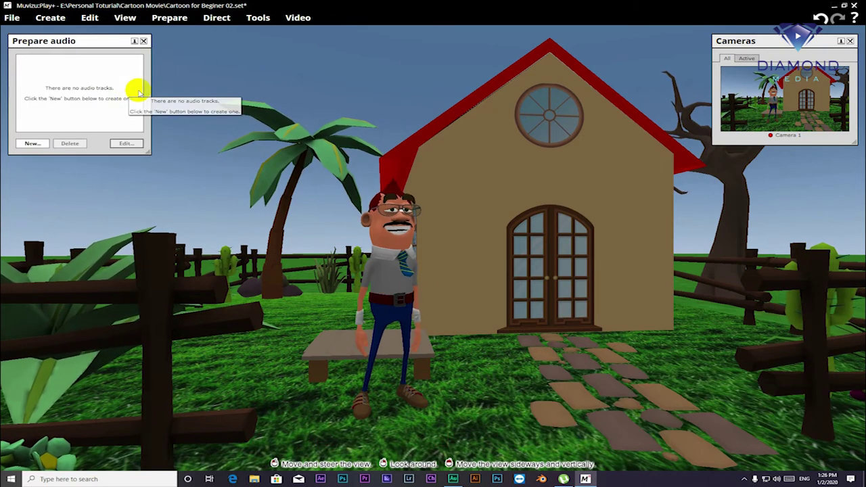
left_click(32, 144)
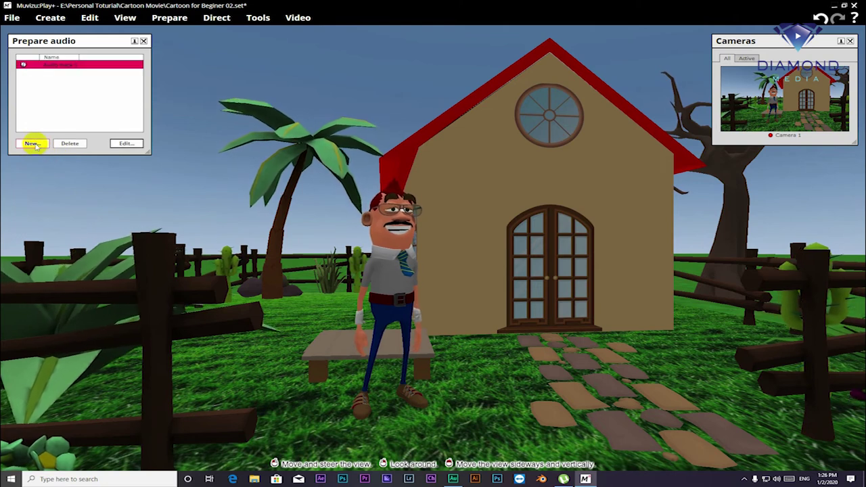
double_click(64, 67)
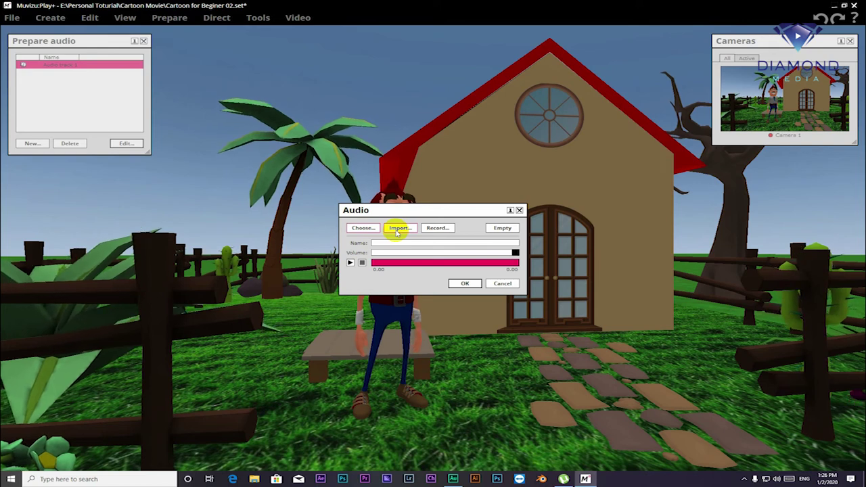
Step: Import Introduce Voice.mp3 from the Cartoon Movie folder into the audio track
left_click(402, 229)
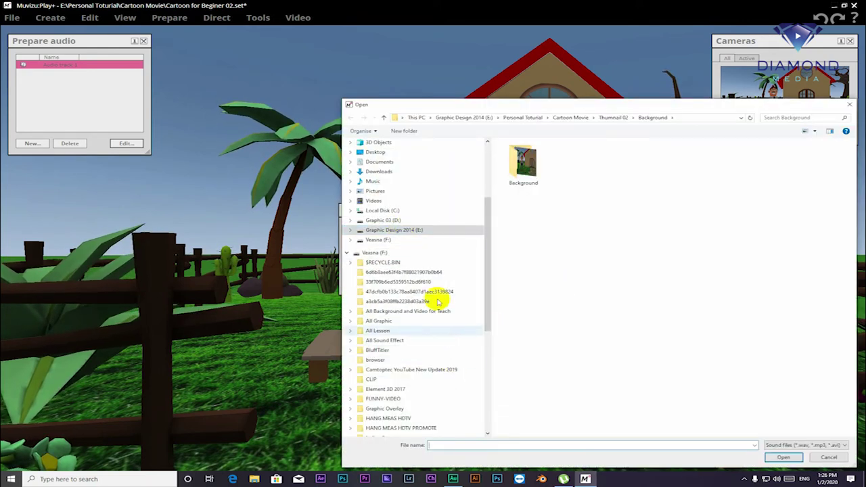
left_click(384, 117)
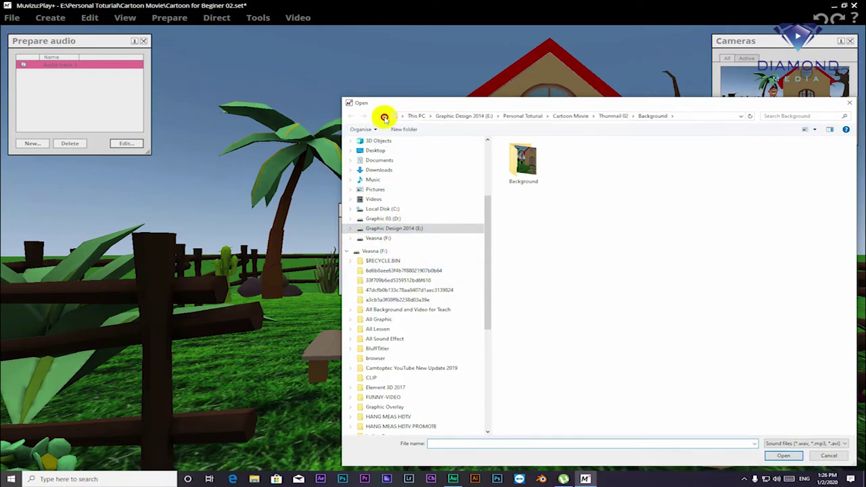
left_click(384, 117)
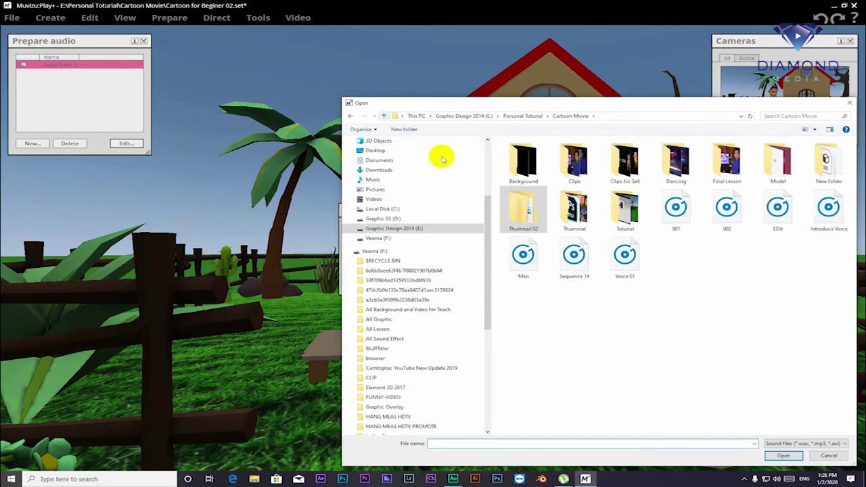
left_click(830, 215)
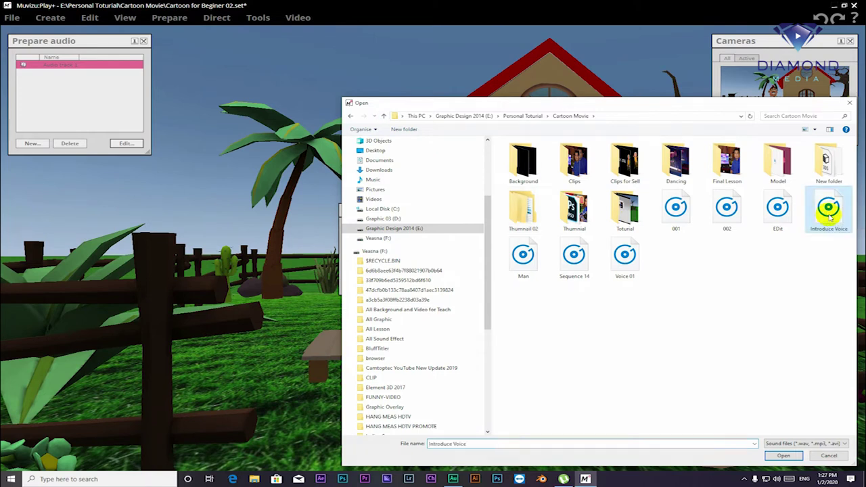
double_click(831, 215)
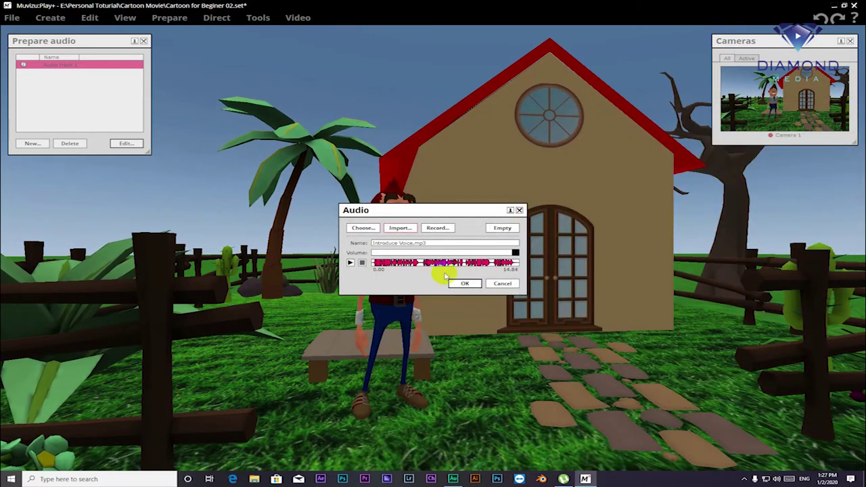
left_click(466, 284)
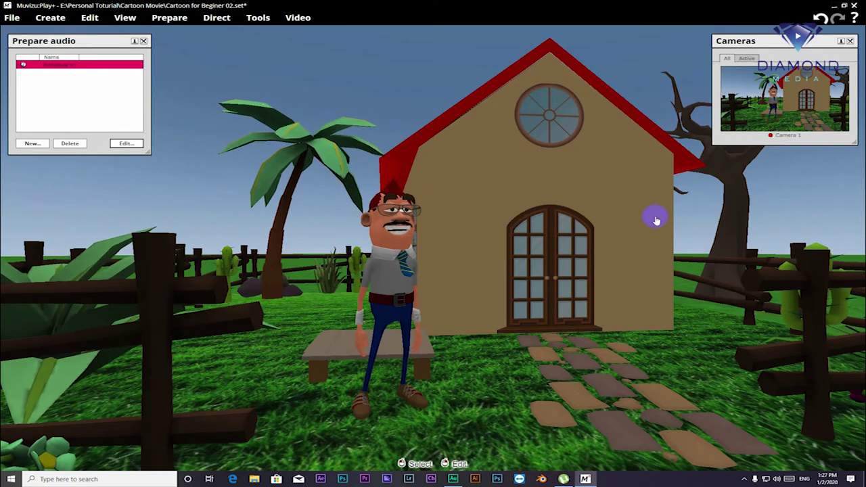
Step: Reopen the Introduce Voice track's settings, preview the voice clip, and accept
left_click(141, 114)
left_click(126, 143)
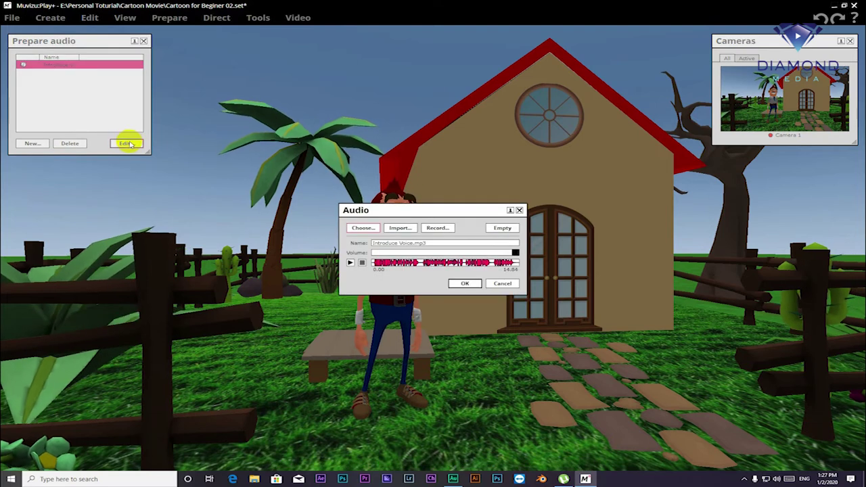
left_click(350, 264)
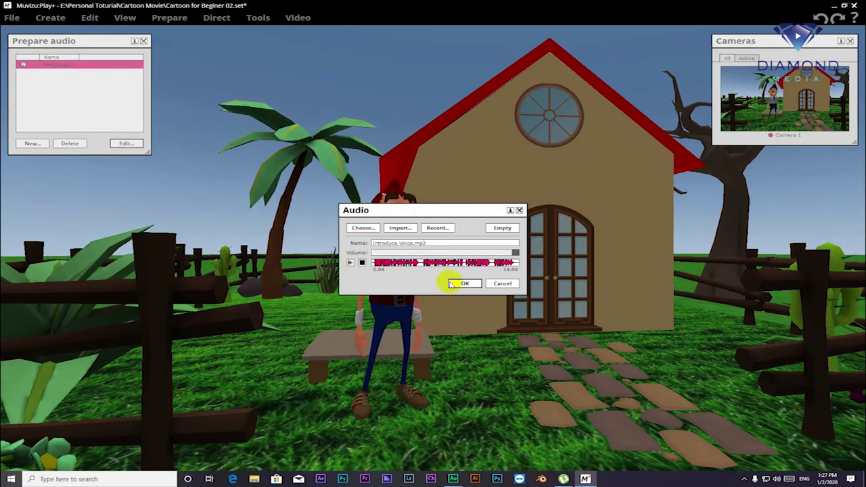
left_click(461, 283)
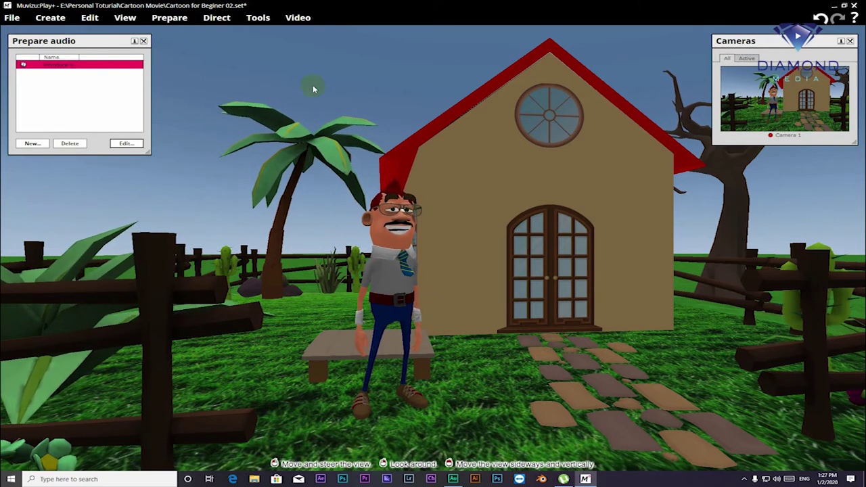
Step: Bring up the Timeline showing the Introduce Voice clip and deselect it
left_click(255, 22)
left_click(274, 33)
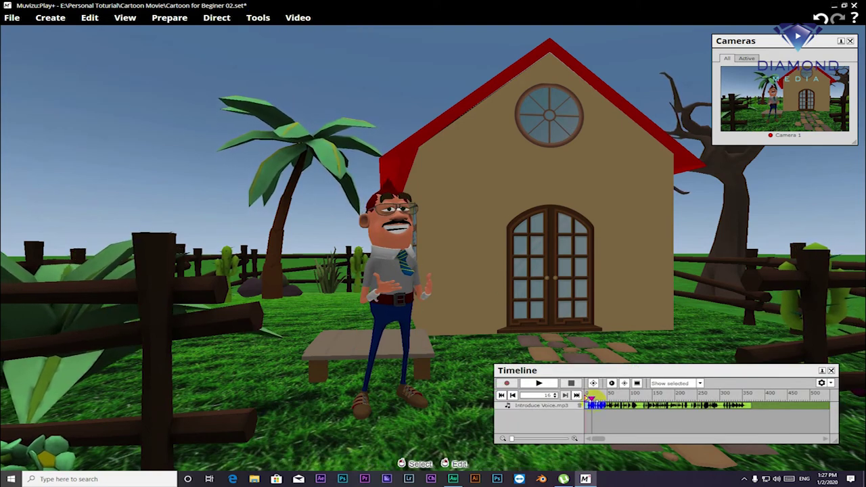
left_click(589, 406)
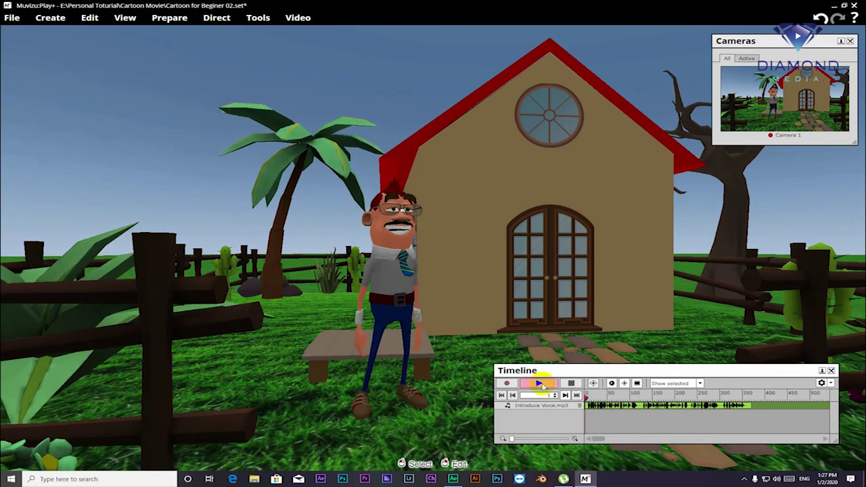
Step: Preview the scene with the voice, then rewind to the start of the timeline
left_click(539, 384)
left_click(540, 383)
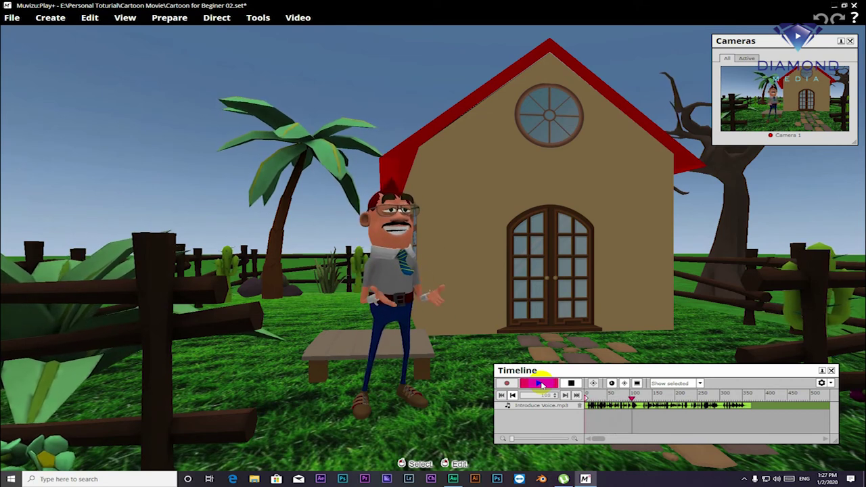
left_click_drag(559, 372, 497, 377)
left_click(542, 384)
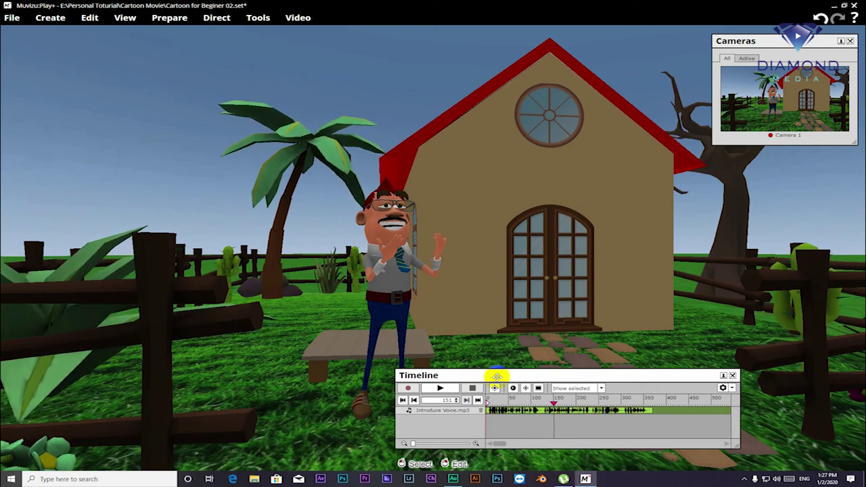
left_click(478, 400)
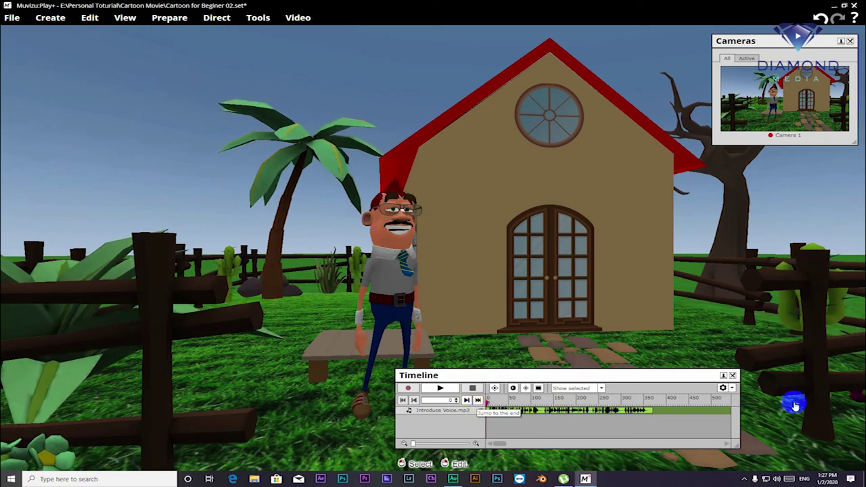
left_click(213, 18)
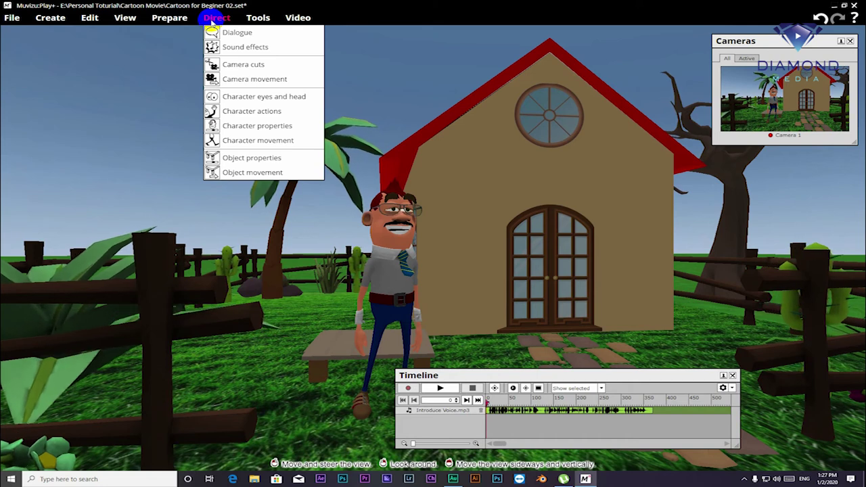
Step: Select Jim, lip-sync him to Introduce Voice.mp3, and switch to directing the dialogue
left_click(245, 34)
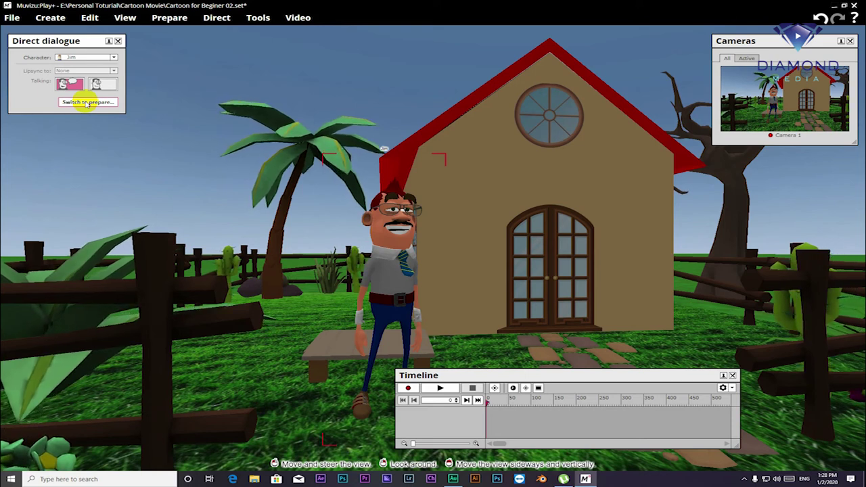
left_click(84, 58)
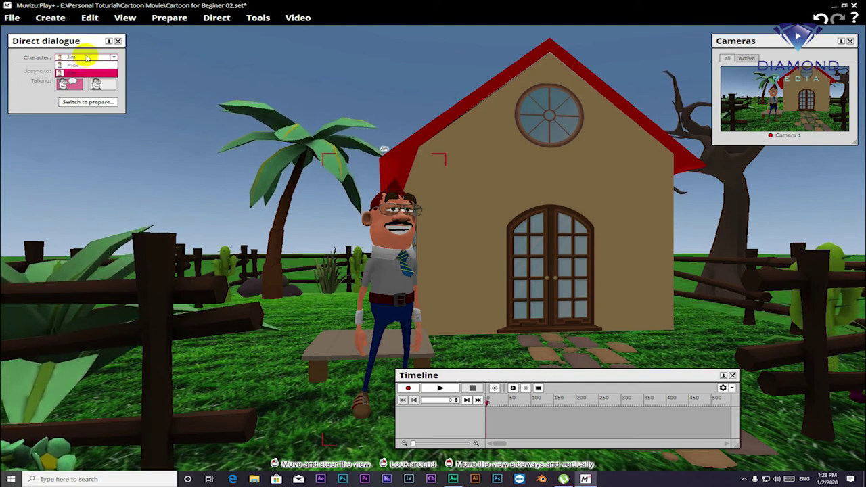
left_click(87, 59)
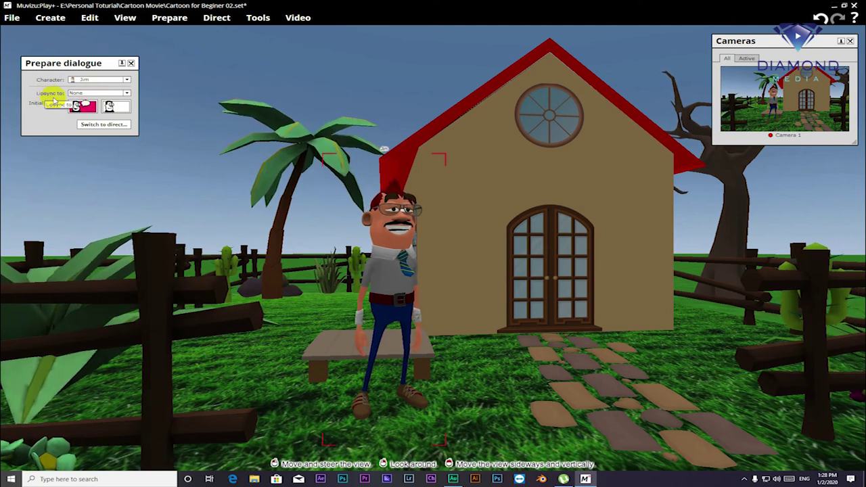
left_click(127, 94)
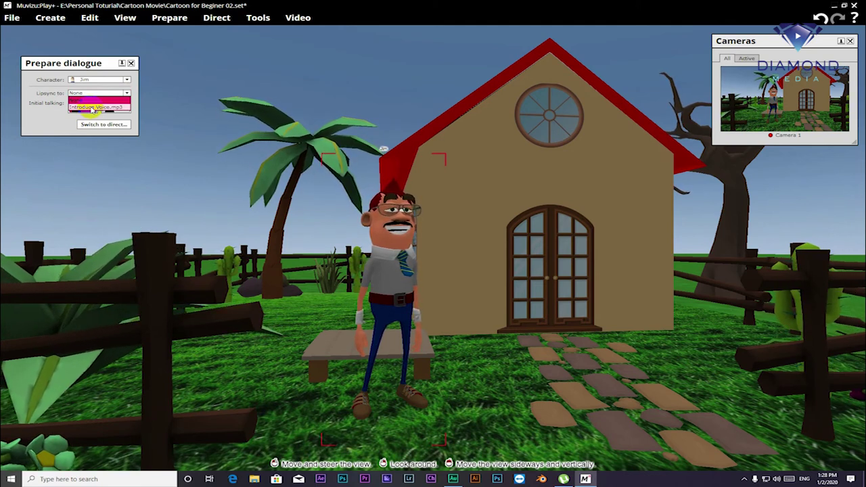
left_click(92, 107)
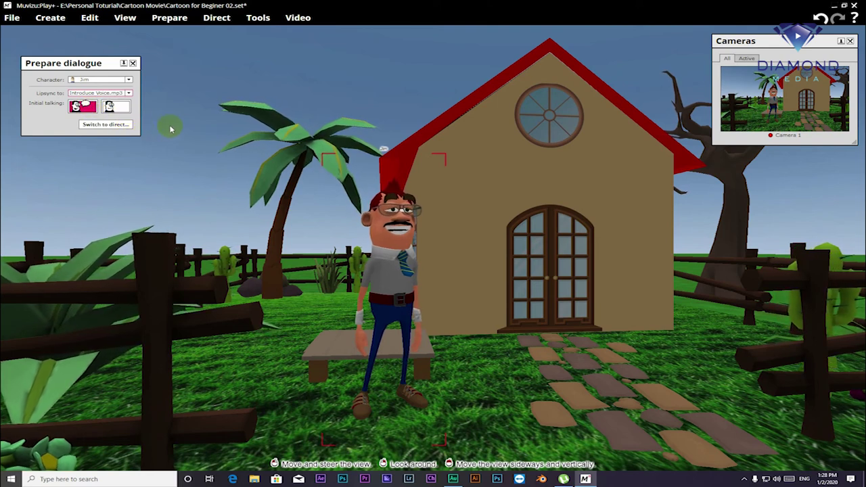
left_click(92, 126)
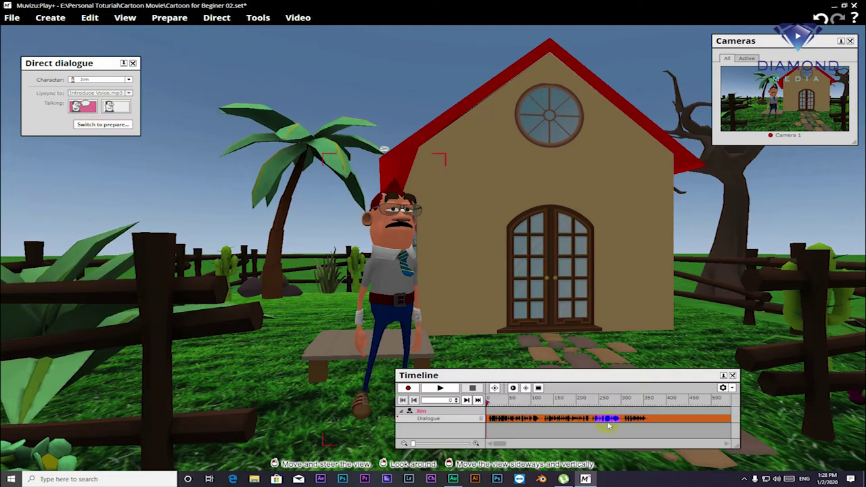
Step: Record Jim's lip-synced dialogue onto the timeline, then stop recording
left_click(408, 388)
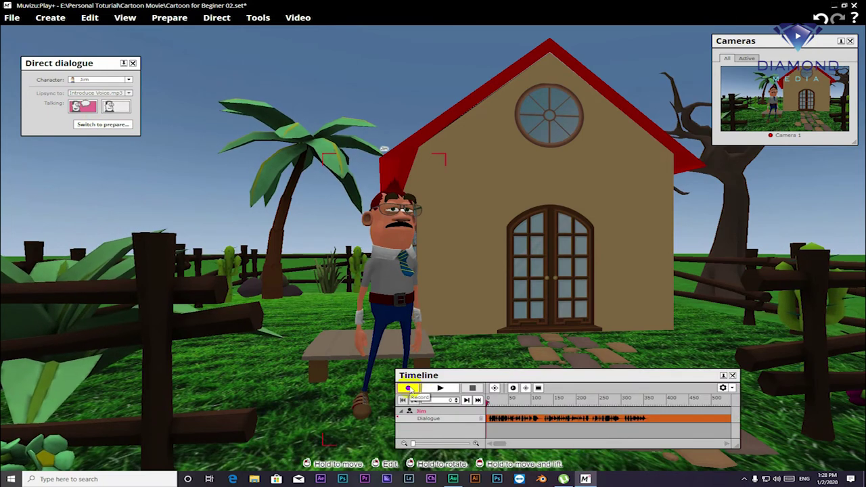
left_click(408, 388)
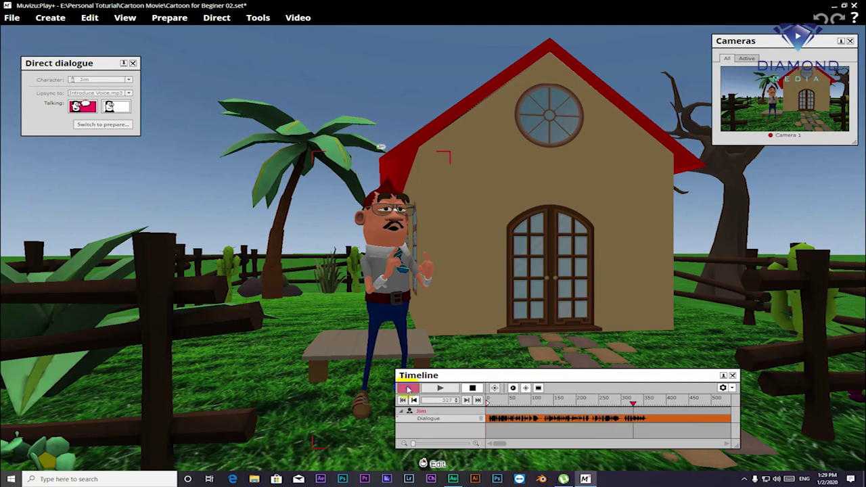
left_click(472, 388)
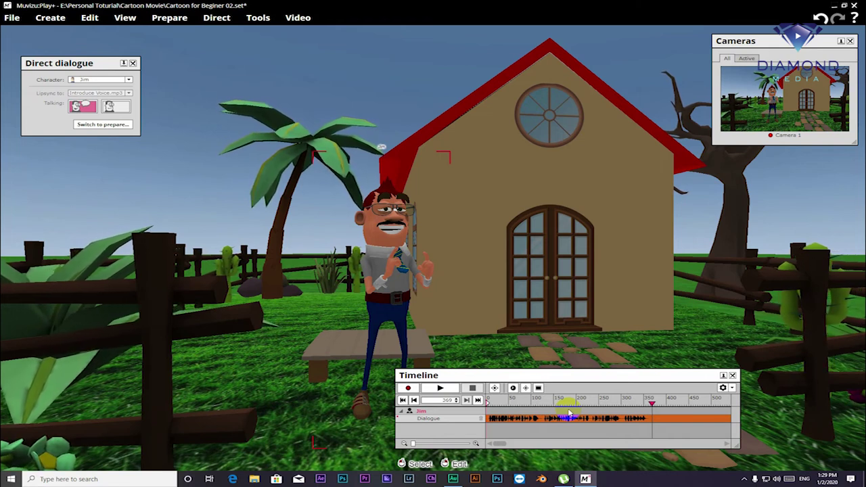
Step: Rewind to the first frame and play back the recorded dialogue to check the lip-sync
mouse_move(571, 402)
left_mouse_down()
mouse_move(515, 401)
mouse_move(623, 398)
left_mouse_up()
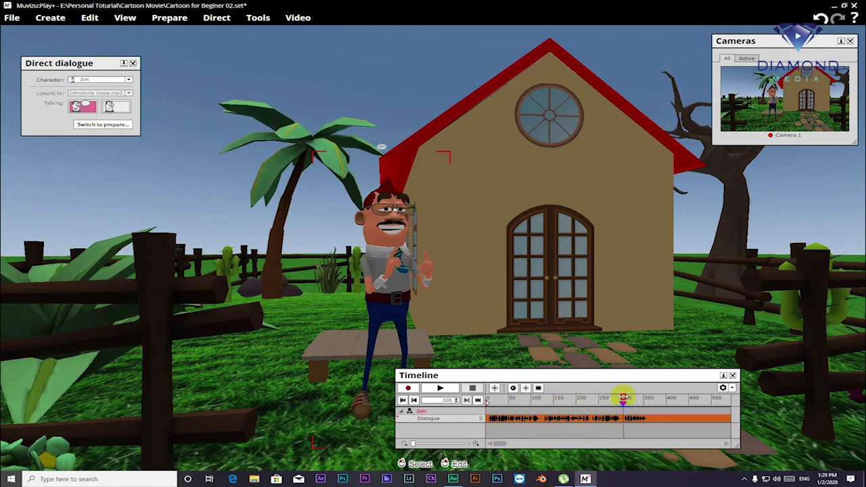
left_click_drag(587, 403, 473, 405)
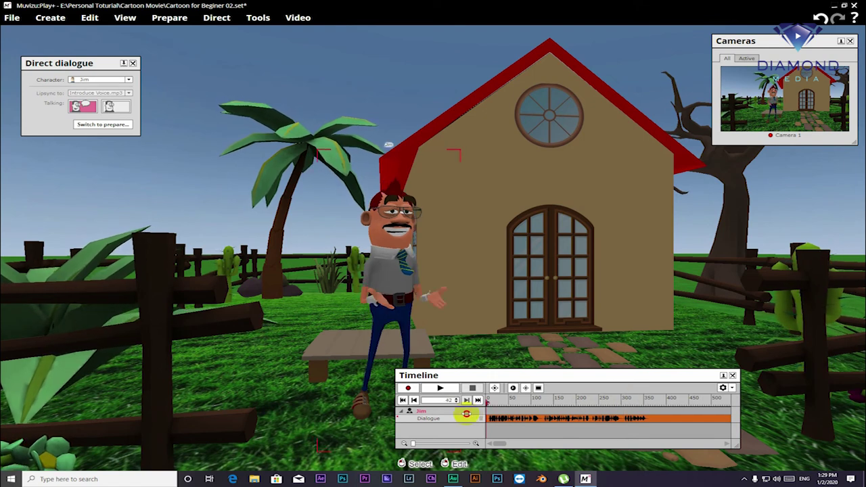
left_click(442, 391)
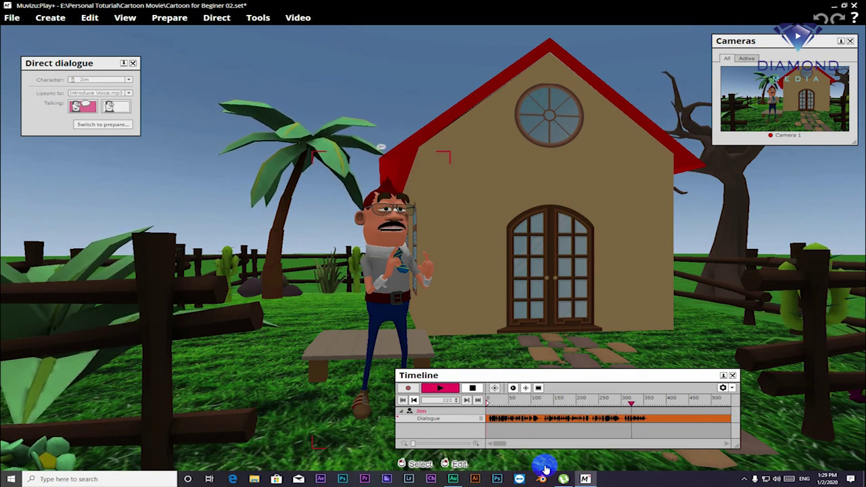
left_click(474, 388)
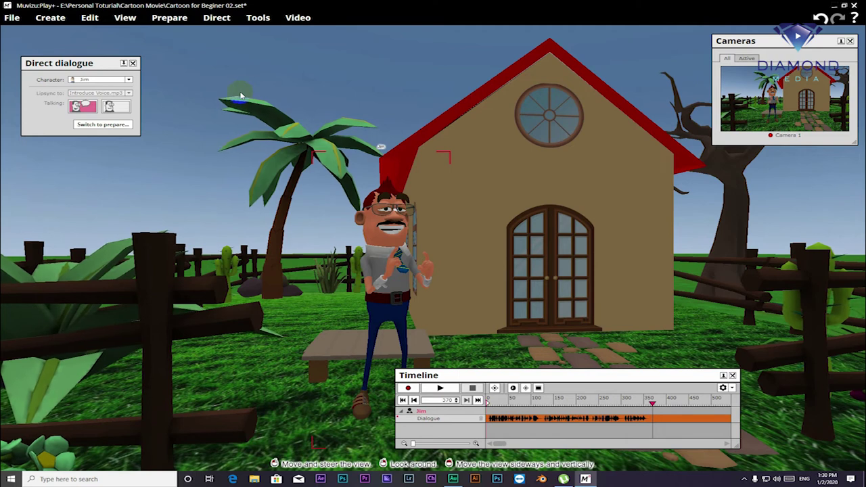
left_click(229, 23)
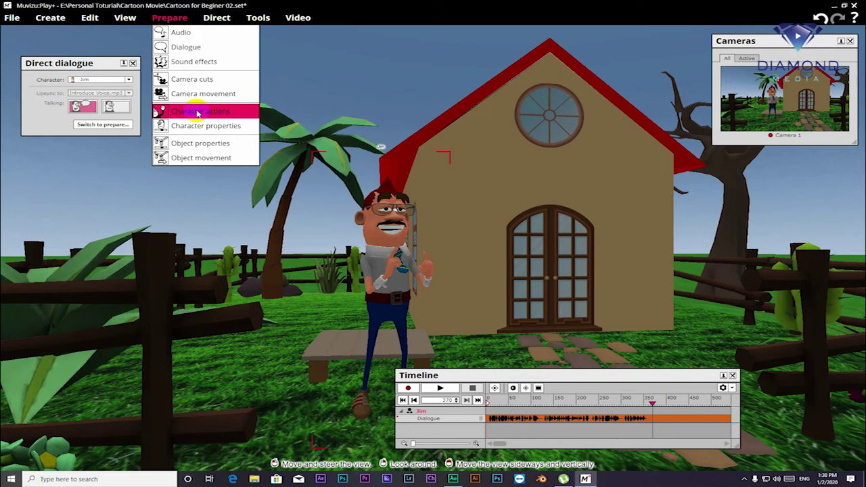
Step: Prepare Character actions for Jim and switch to directing them
left_click(198, 113)
left_click(170, 18)
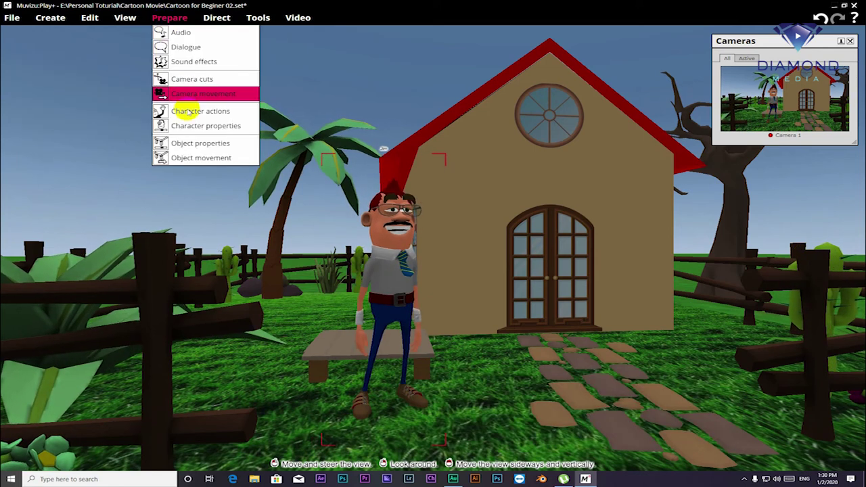
left_click(188, 111)
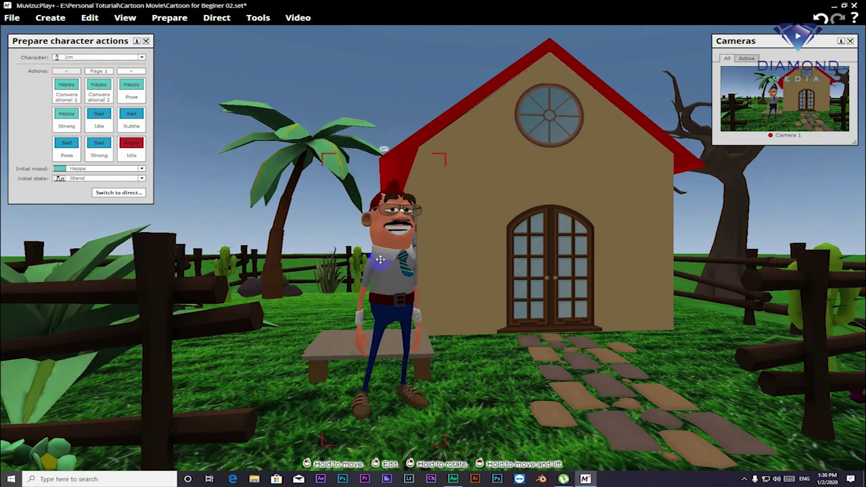
left_click(123, 193)
left_click_drag(545, 400, 552, 404)
Step: Record Jim performing the Happy Conversational 2 and Happy Conversational 1 gestures
left_click(408, 387)
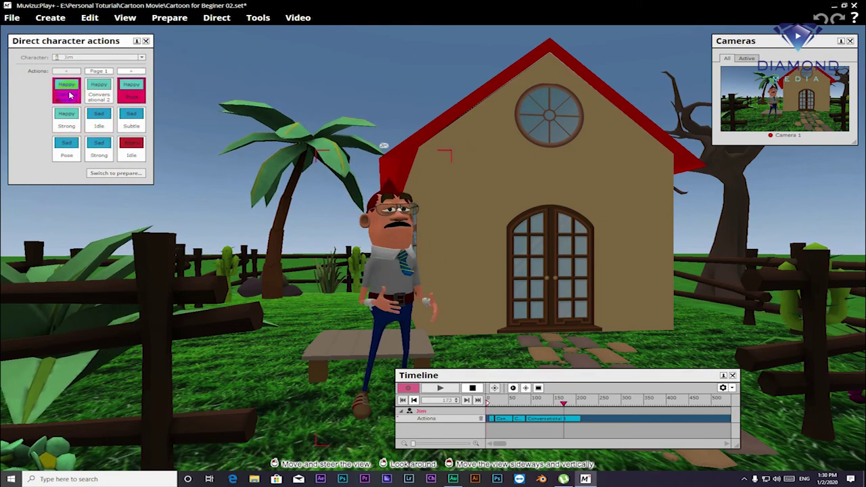
left_click(99, 92)
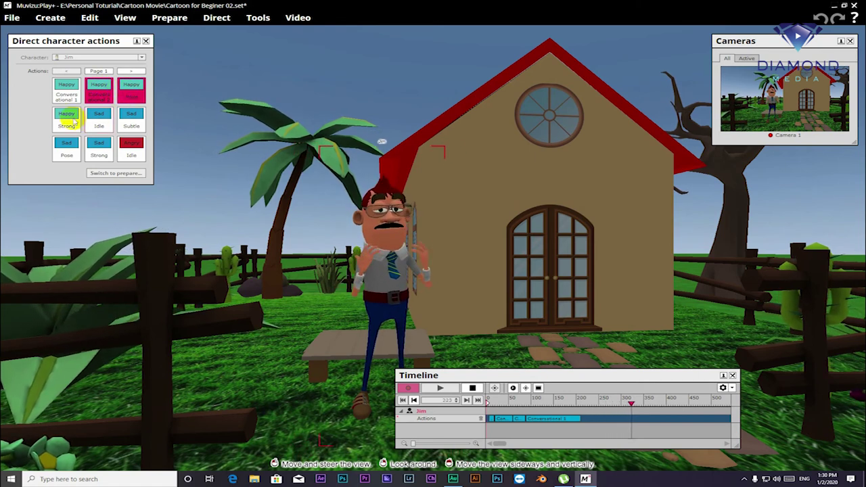
left_click(69, 95)
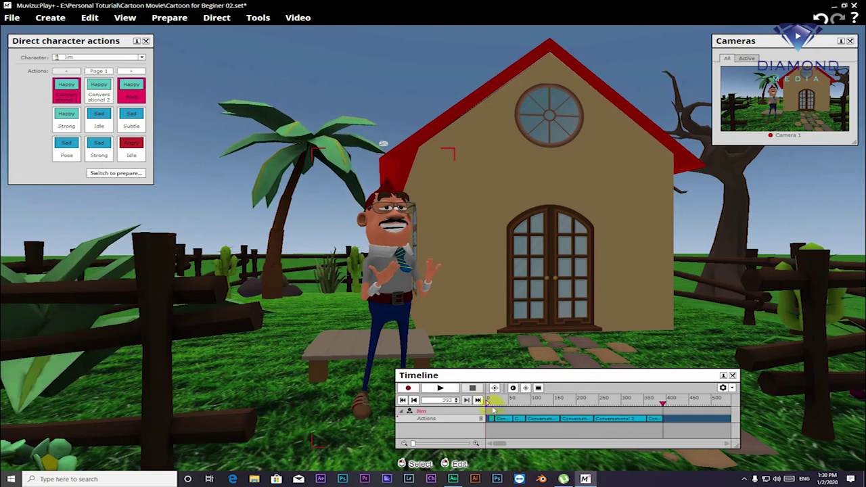
Step: Rewind and play back the recorded gestures, then bring up options for the last action clip
left_click_drag(541, 400, 479, 401)
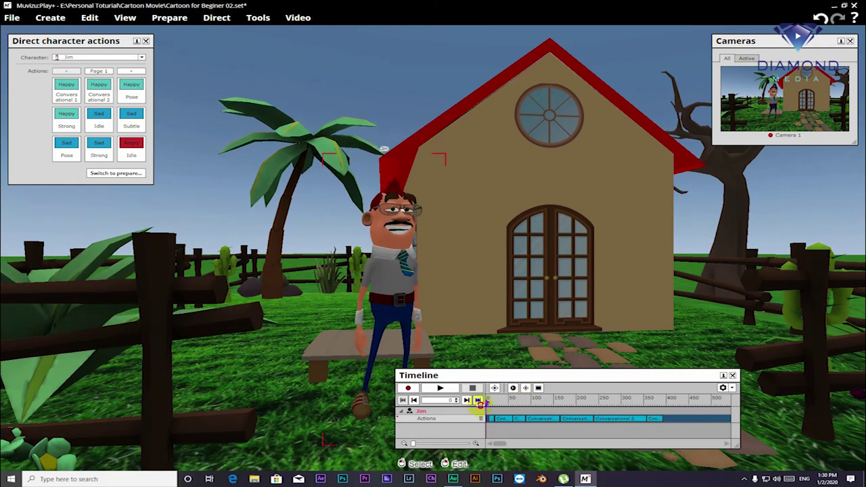
left_click(440, 388)
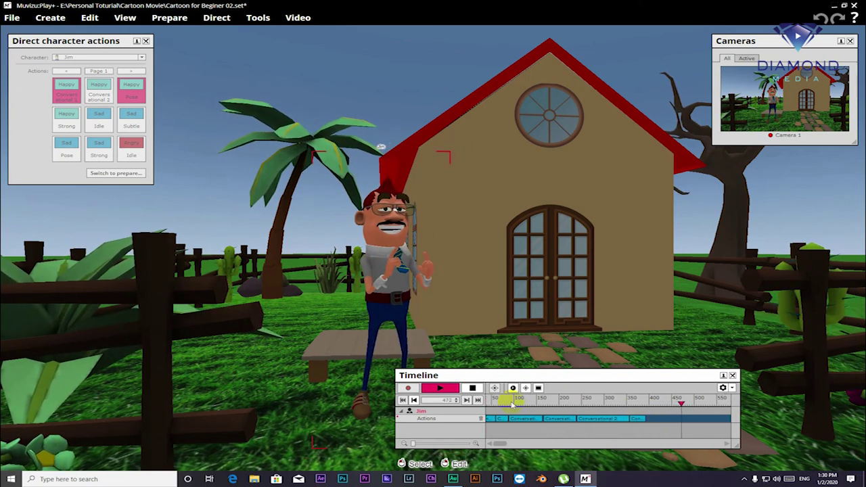
left_click(472, 388)
left_click_drag(635, 402, 629, 402)
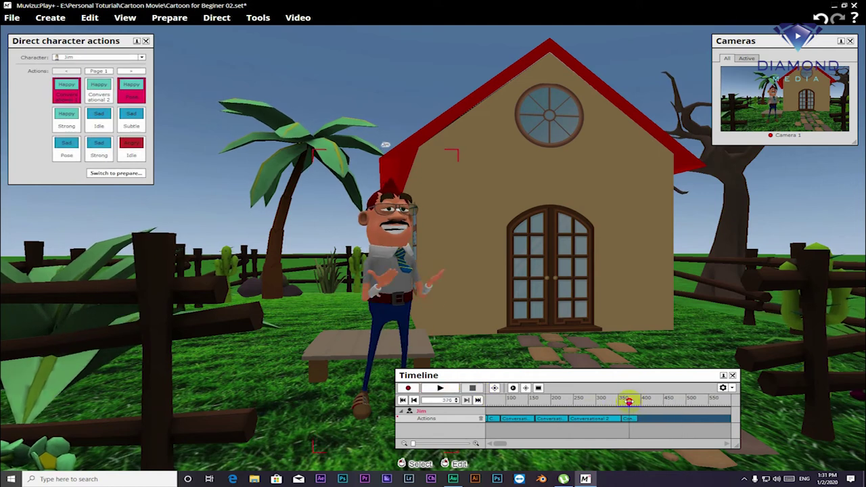
right_click(628, 418)
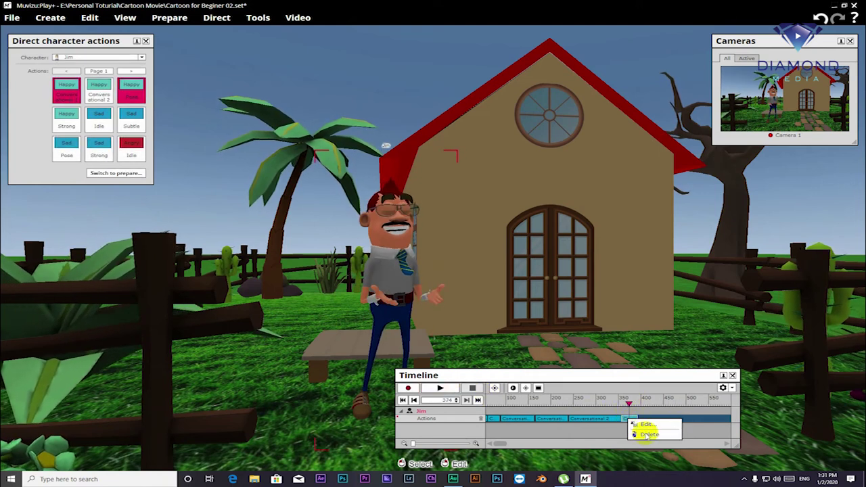
Step: Delete the extra last action clip and replay the animation from frame 0
left_click(643, 423)
left_click(414, 400)
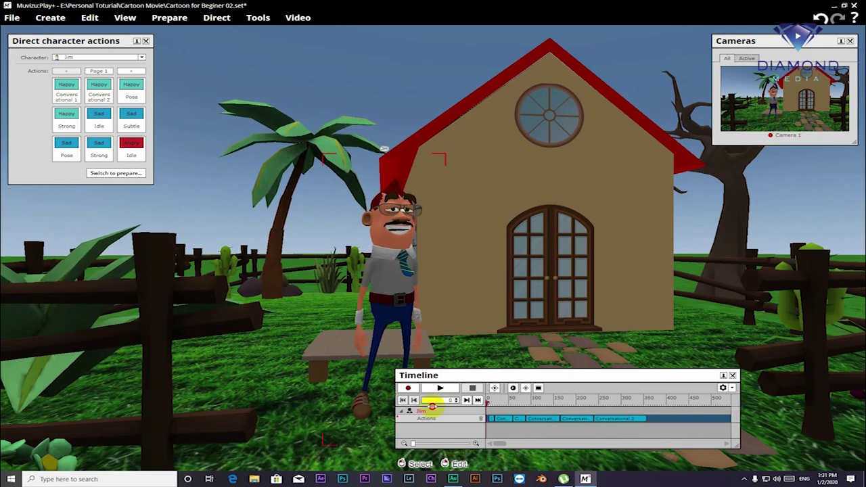
left_click(440, 388)
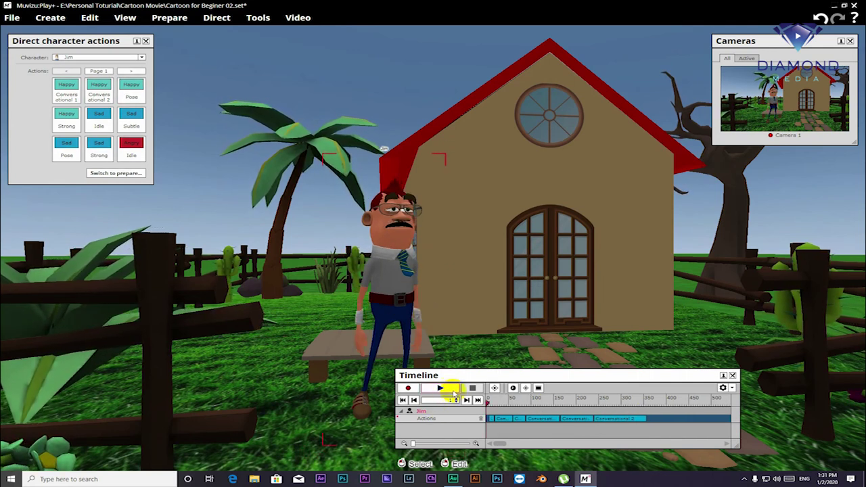
left_click(447, 390)
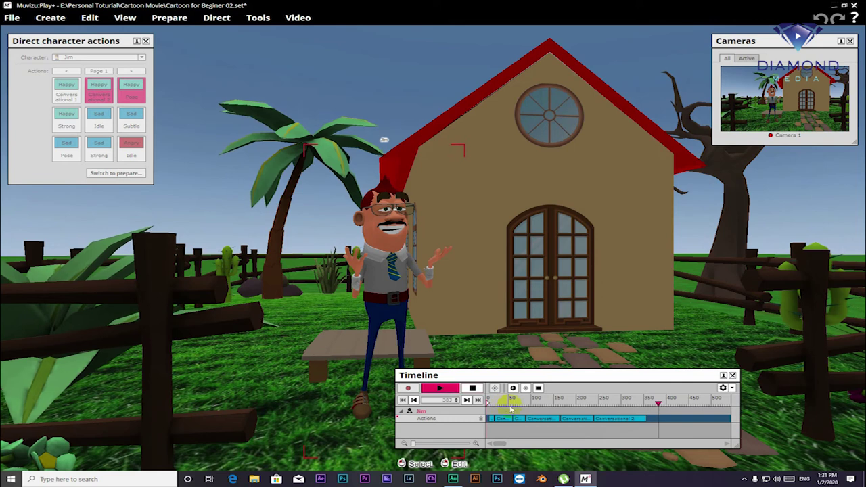
Step: Stop playback, adjust the end of the Conversational 2 clip, and close the Direct character actions panel
left_click(473, 388)
left_click_drag(640, 418, 646, 419)
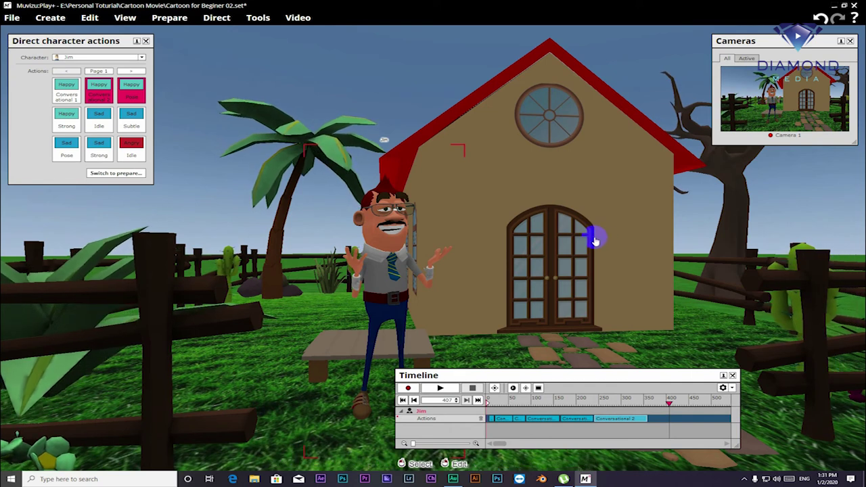
left_click(145, 41)
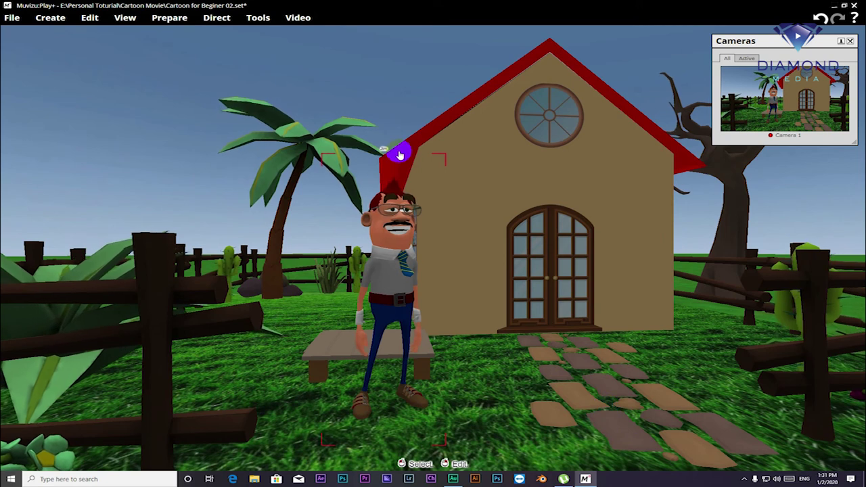
Step: Show the timeline again via Tools > Timeline and preview the full animation
left_click(260, 18)
left_click(280, 32)
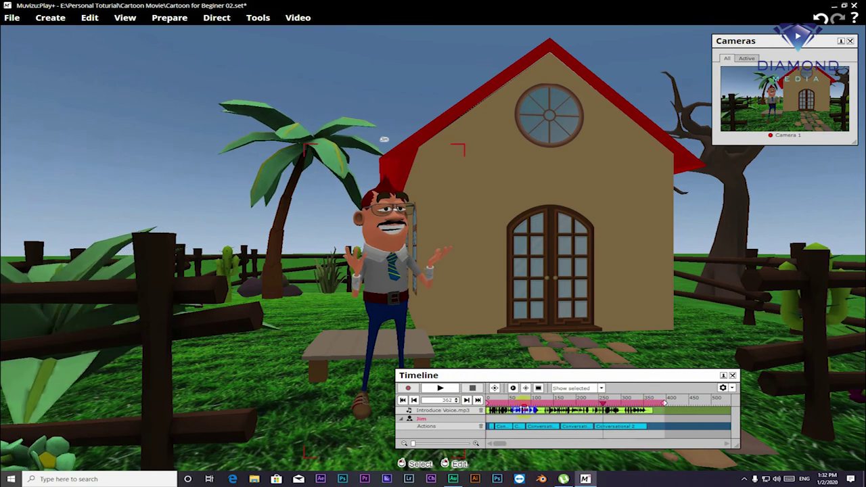
left_click(454, 240)
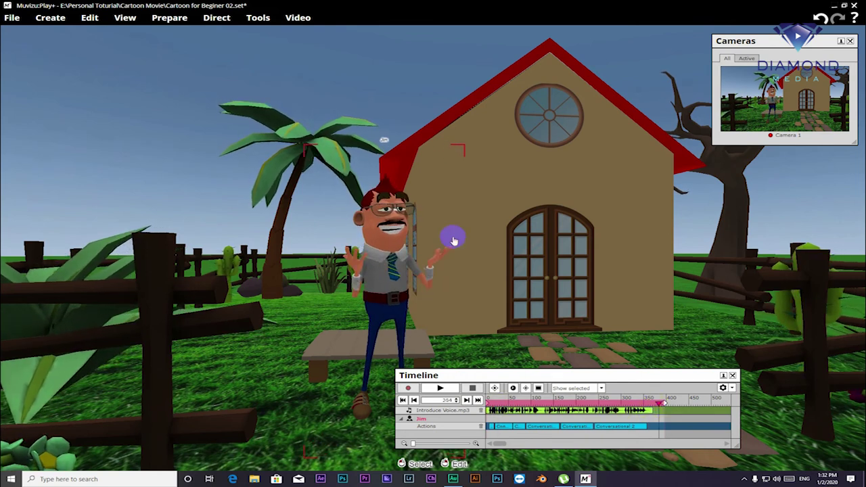
left_click(298, 19)
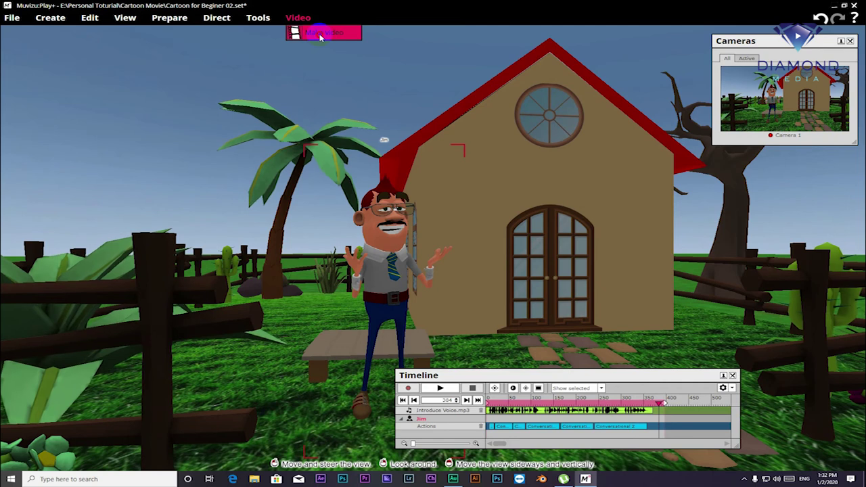
Step: In the Make video options, raise the End frame to 397 and choose 1920 x 1080 frame size
left_click(321, 35)
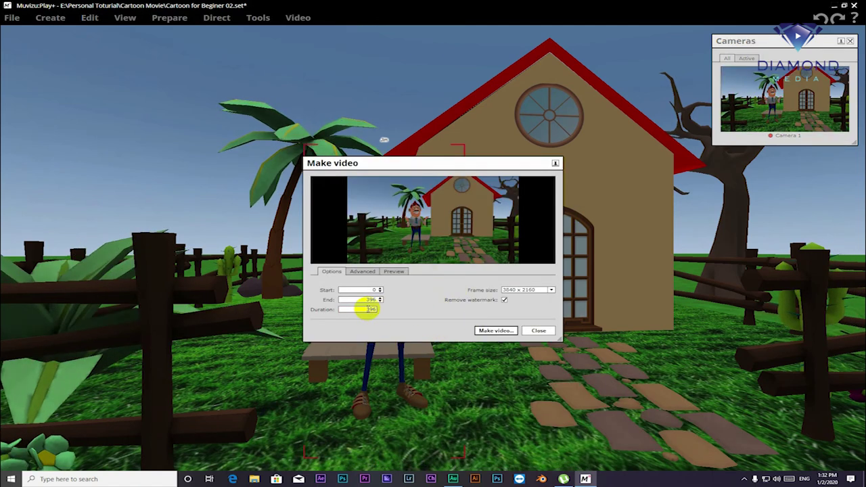
left_click(366, 310)
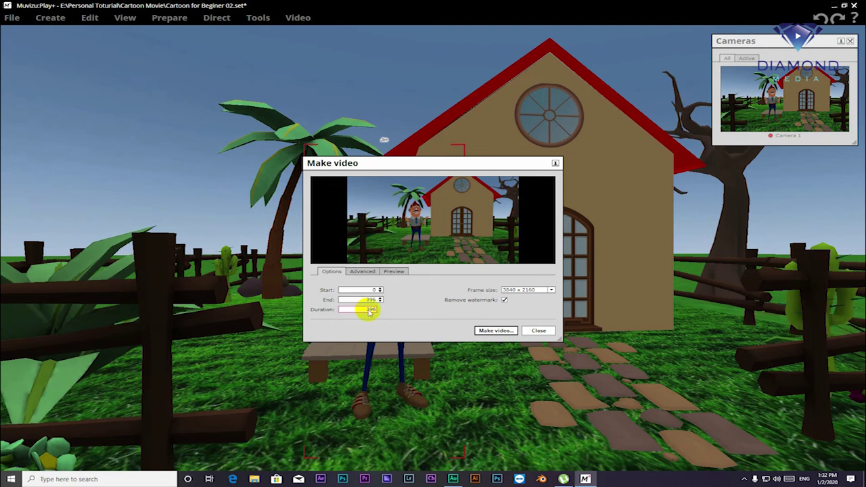
double_click(372, 310)
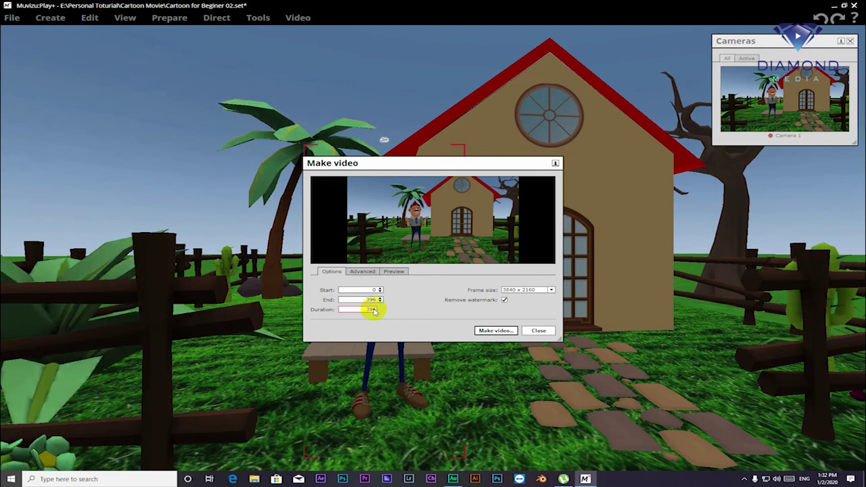
left_click(380, 301)
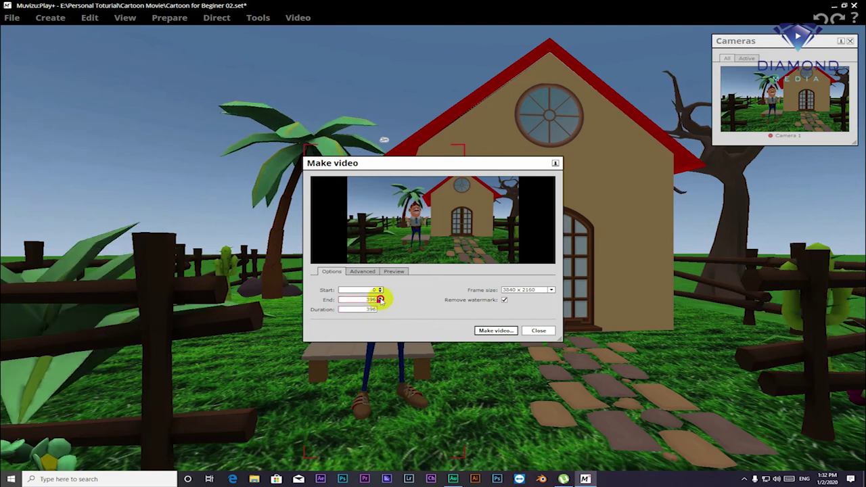
left_click(379, 298)
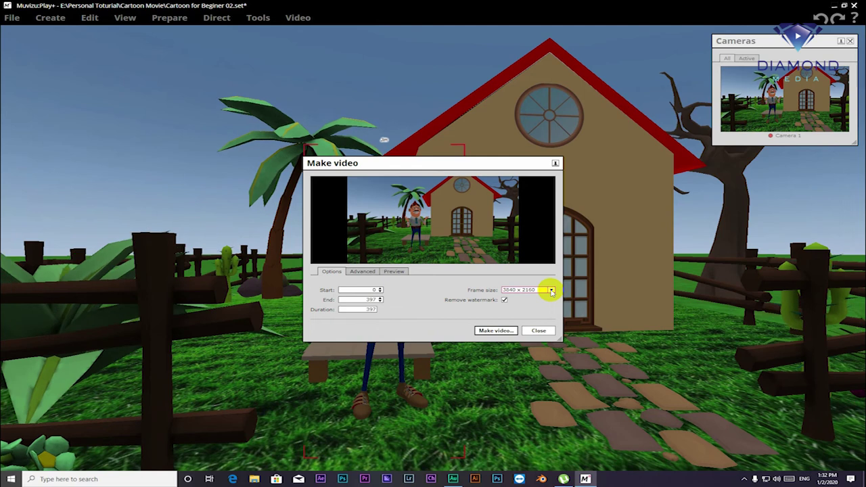
left_click(551, 291)
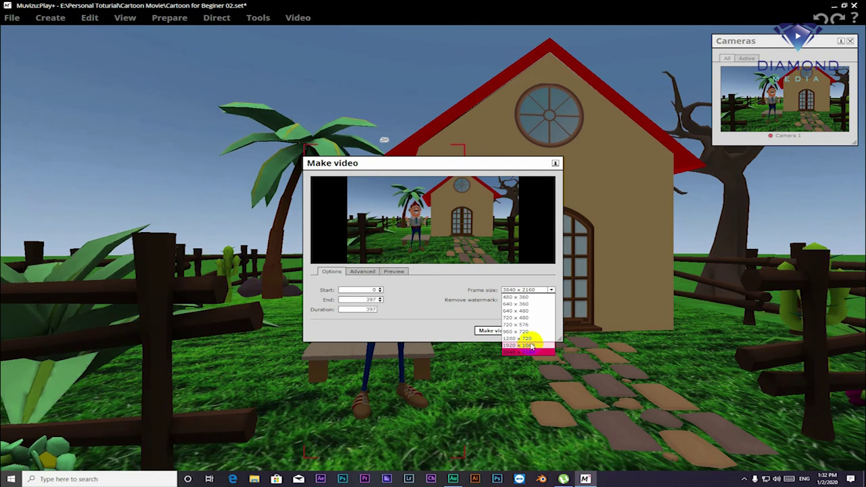
left_click(528, 345)
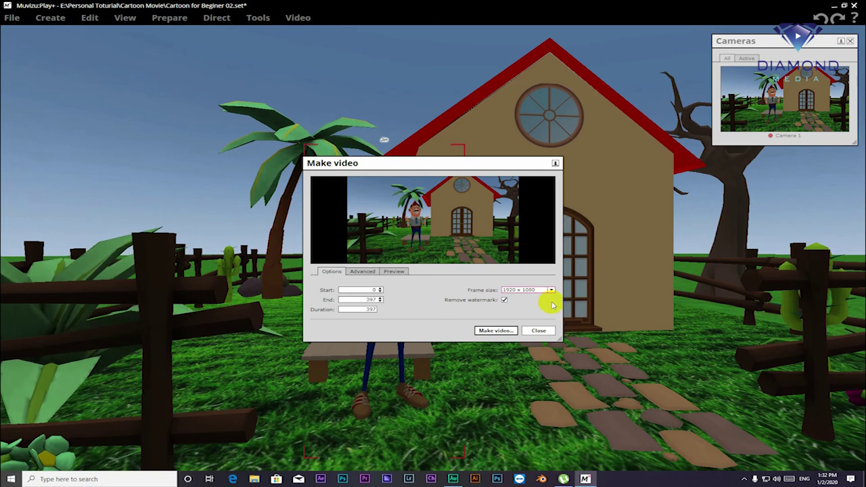
left_click(352, 291)
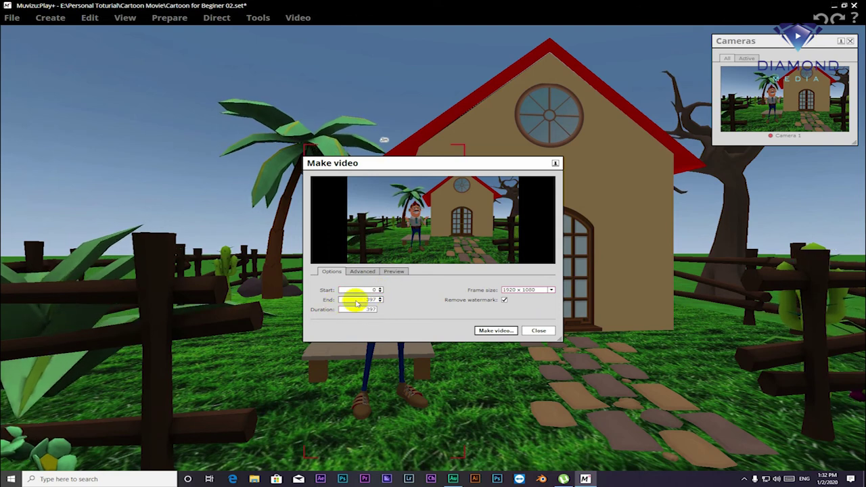
left_click(379, 300)
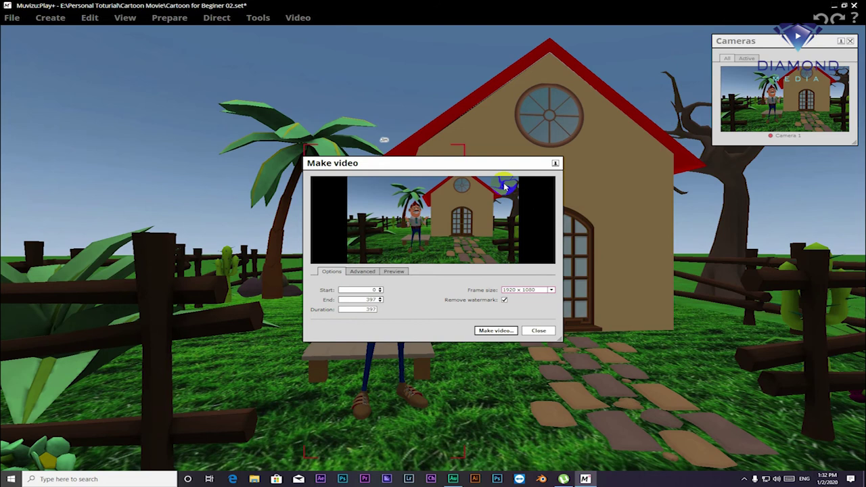
Step: Set the export Output type to MP4 Video on the Advanced tab
left_click(362, 272)
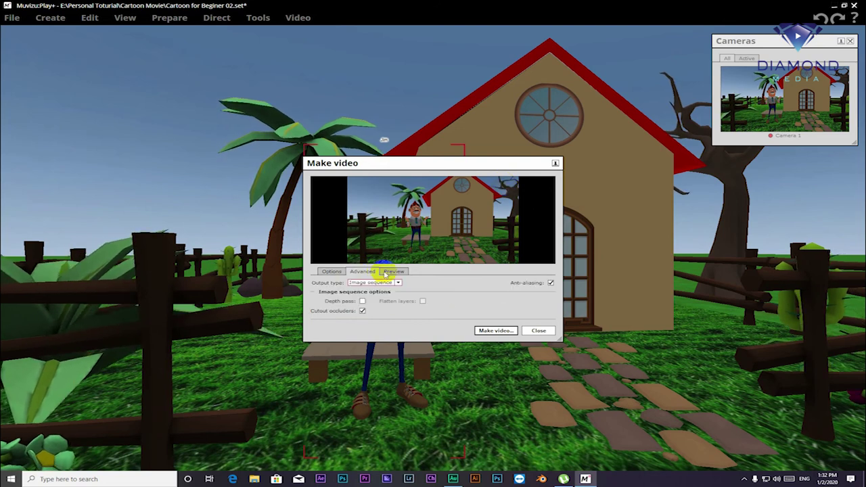
left_click(396, 273)
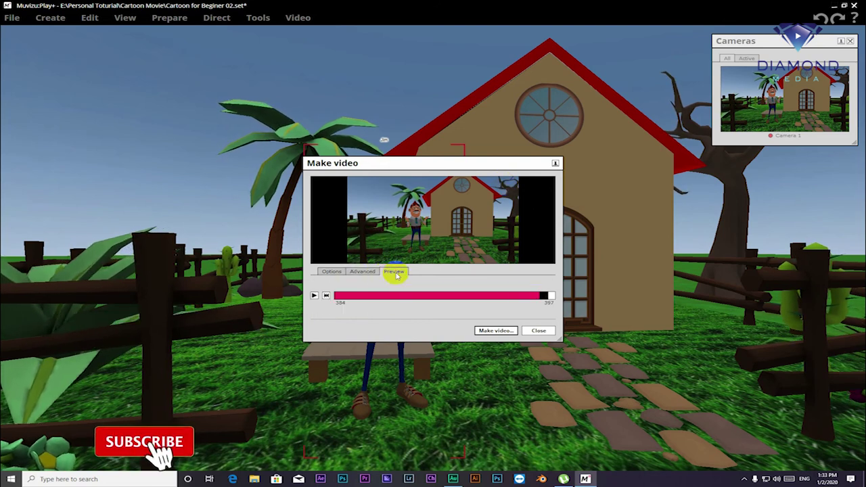
left_click(331, 273)
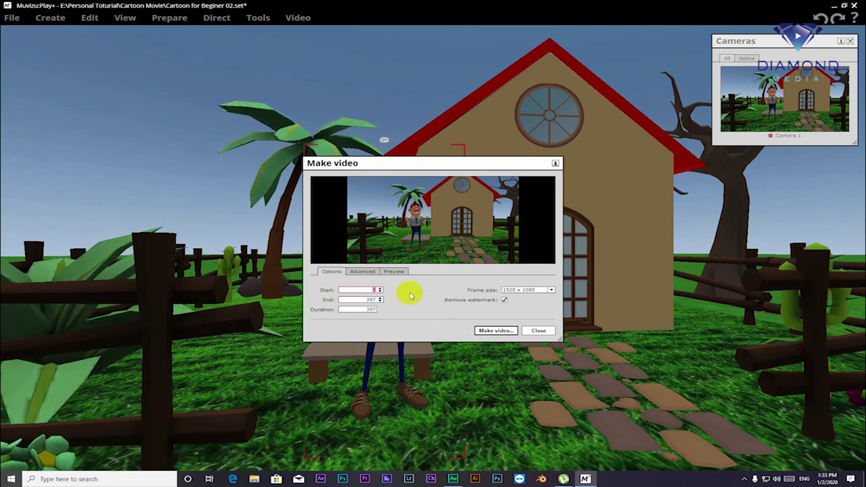
left_click(362, 271)
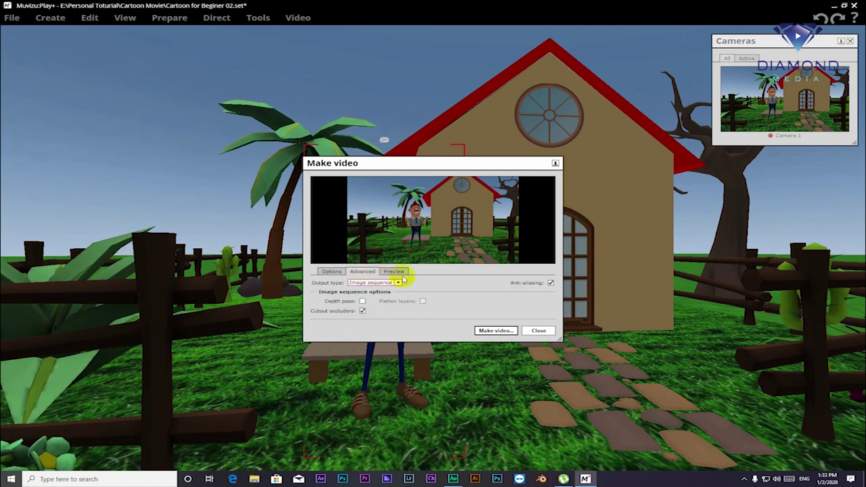
left_click(399, 285)
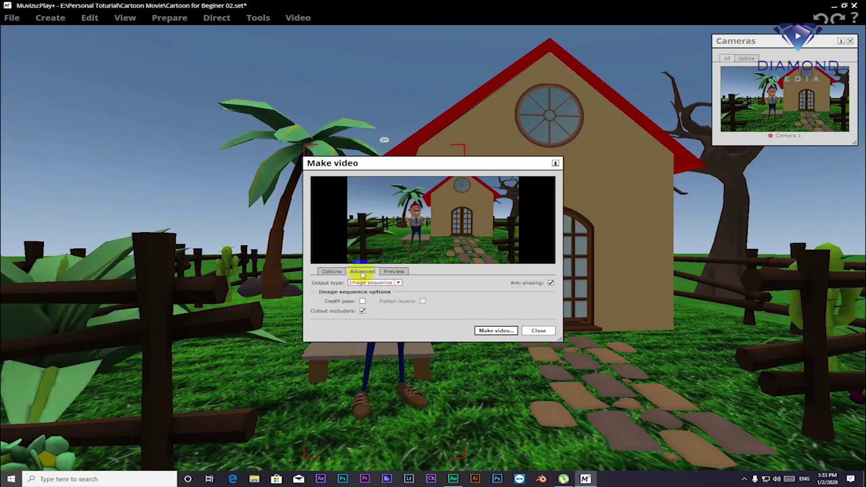
left_click(332, 271)
left_click(362, 271)
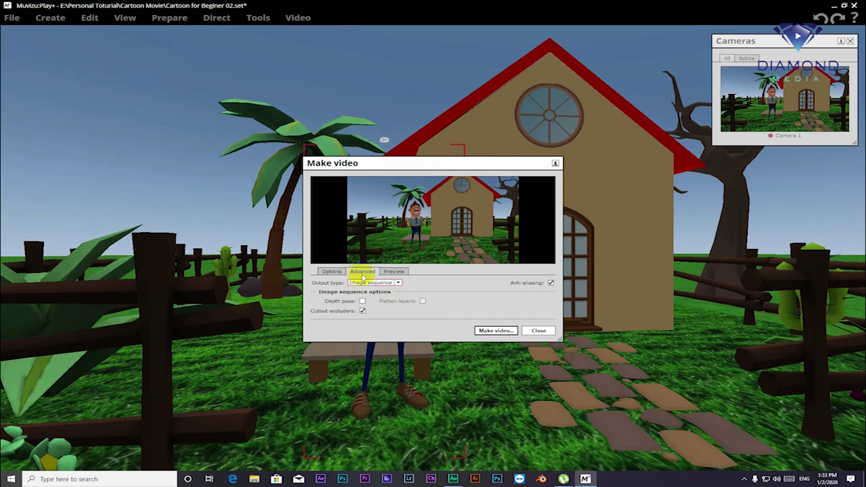
left_click(399, 284)
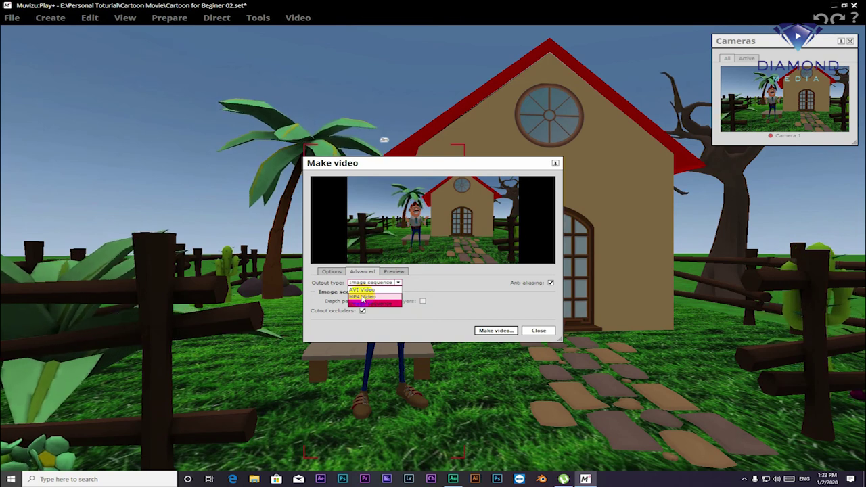
left_click(362, 296)
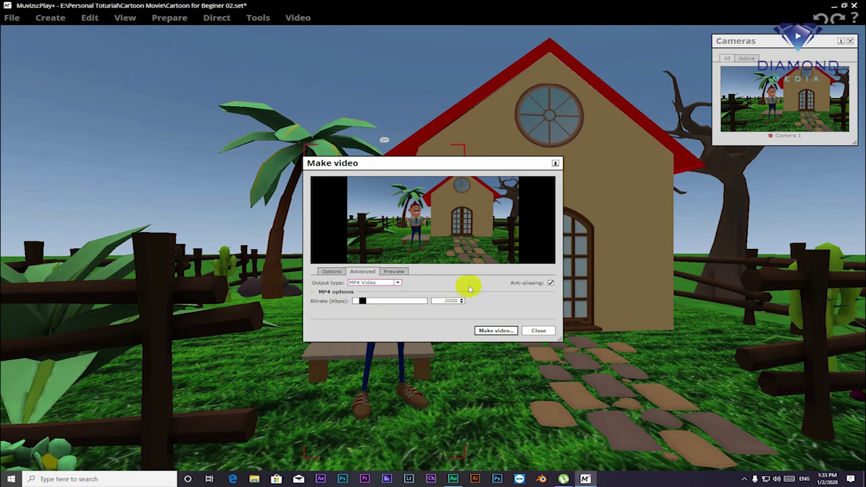
Step: Check the export preview timeline and keep Remove watermark ticked in Options
left_click(395, 273)
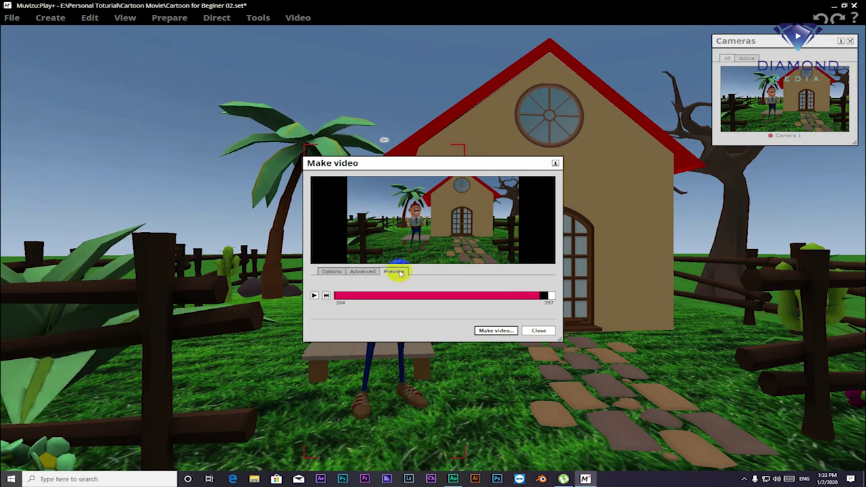
left_click(547, 295)
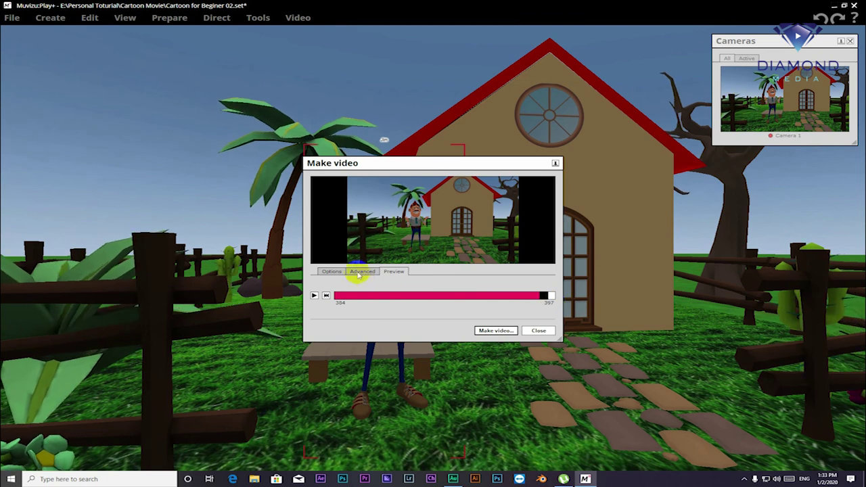
left_click(352, 273)
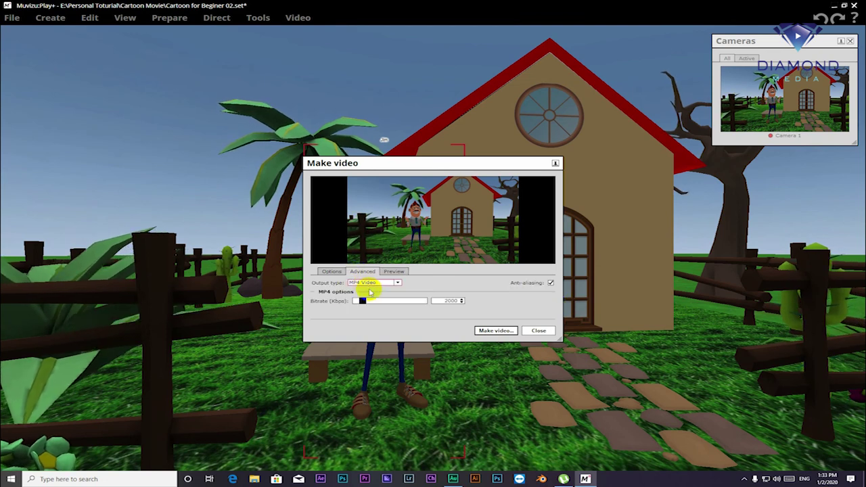
left_click(331, 272)
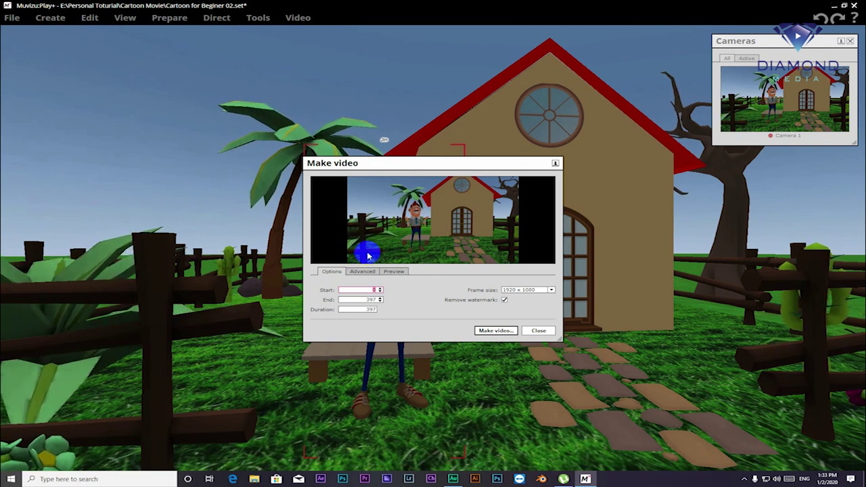
left_click(505, 301)
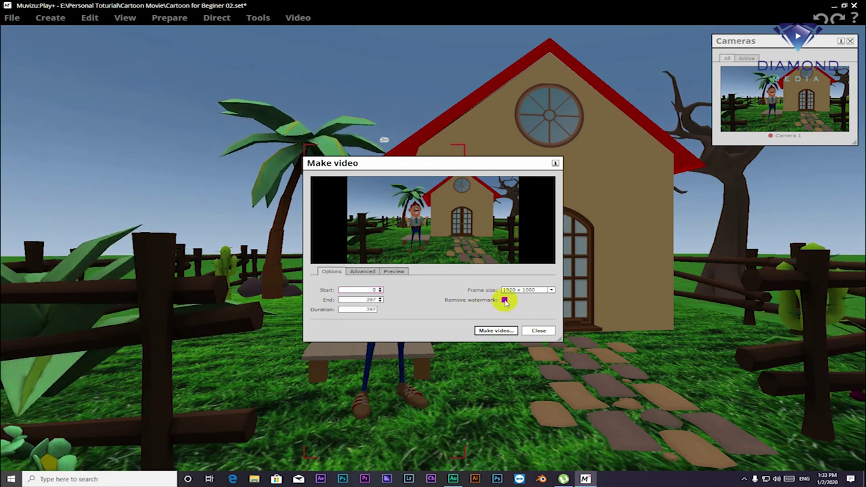
left_click(505, 301)
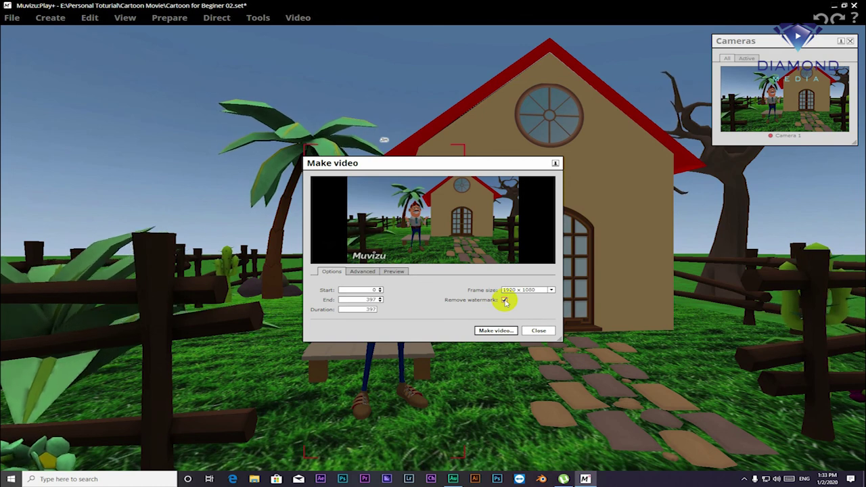
left_click(505, 301)
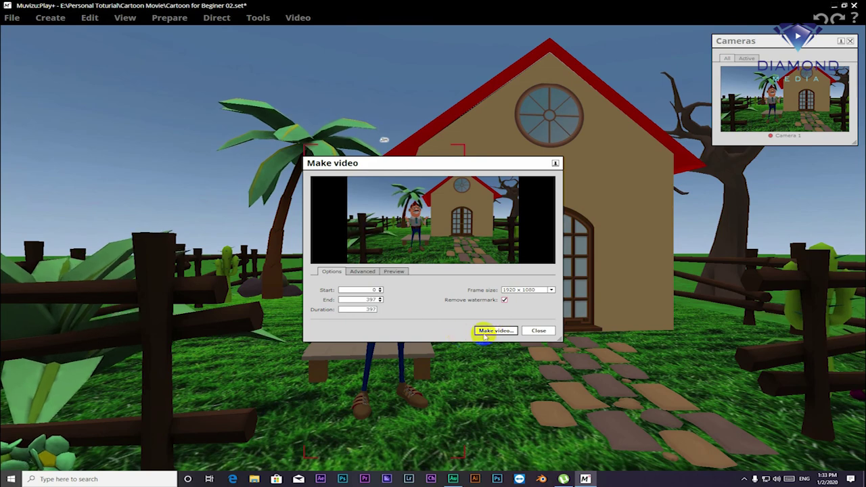
Step: Save the video as Muvizu02 in a new Animation Muvizu folder to start rendering
left_click(485, 332)
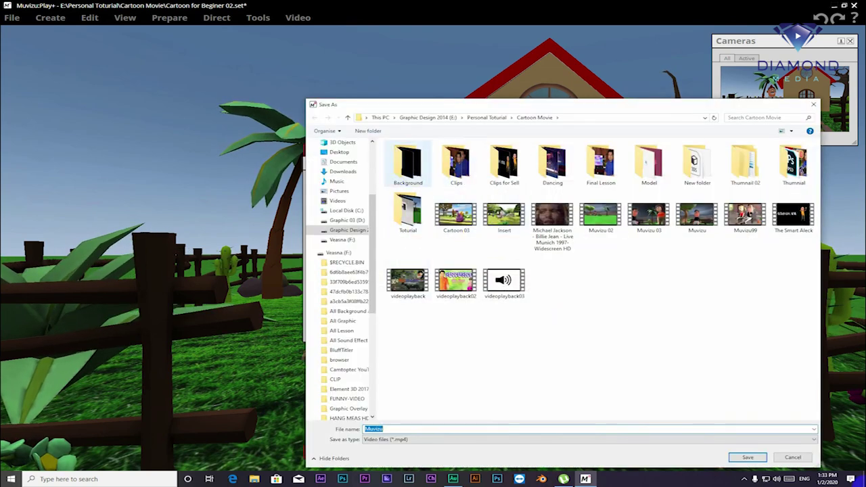
left_click(369, 131)
type("Animation Muvizu")
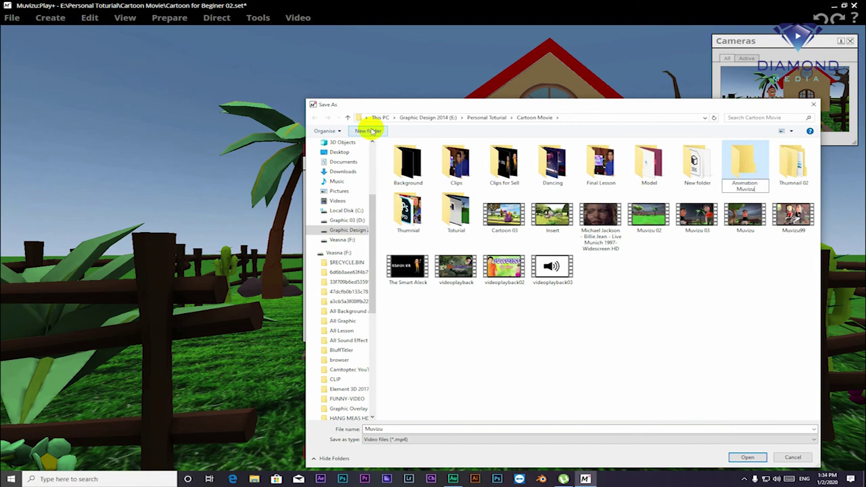
key("Return")
key("Return")
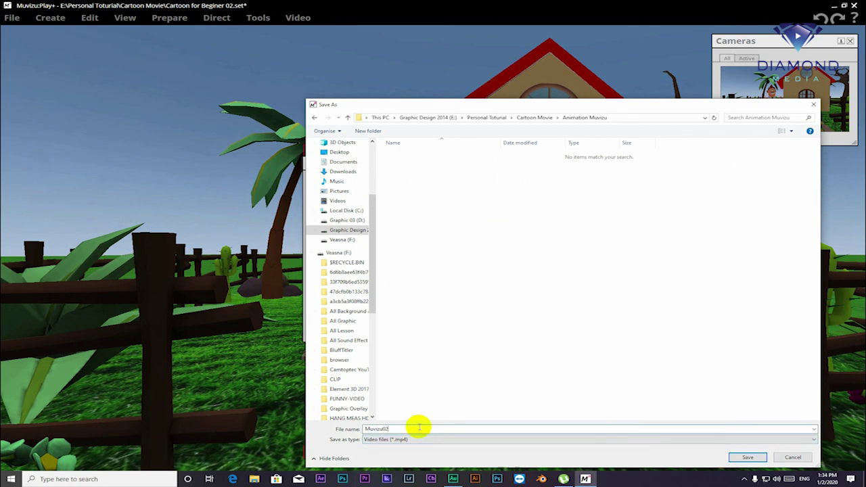
key("Return")
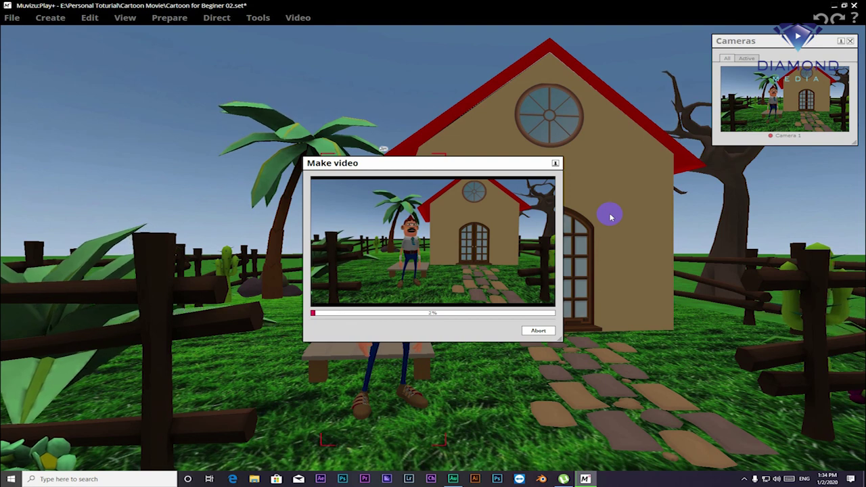
Step: Let the Muvizu02 MP4 export keep rendering without aborting
left_click(423, 162)
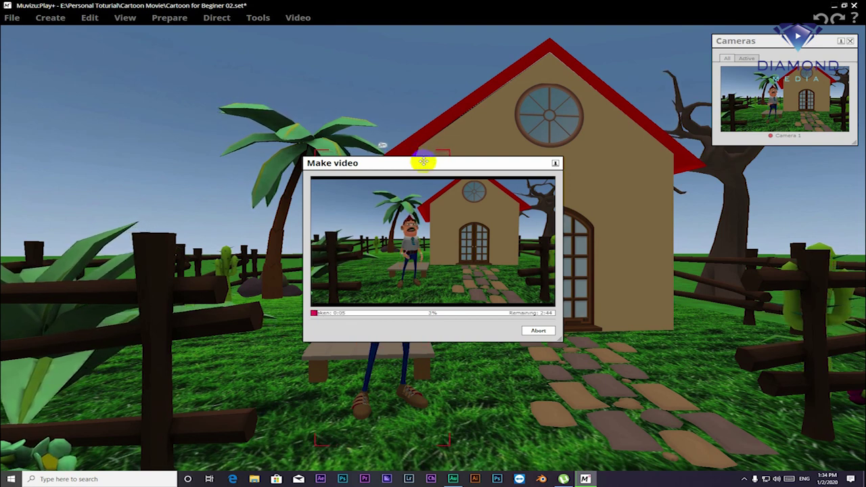